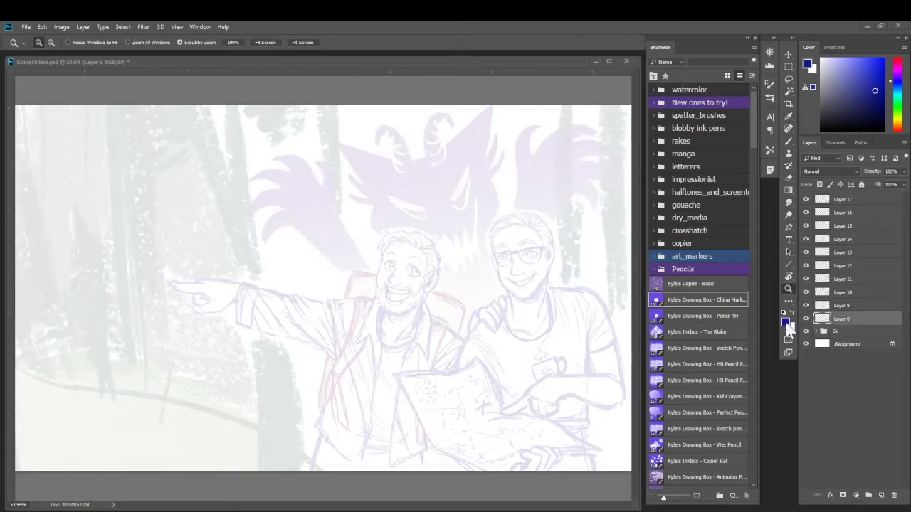
Zoom in on the pointing man's face and ink the upper and lower lids of both eyes
key(ctrl+1)
key(ctrl+alt+i)
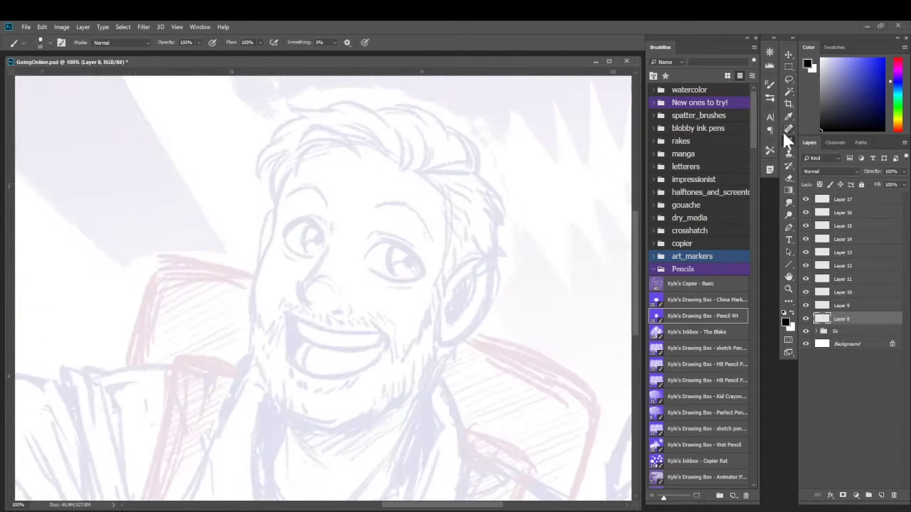
drag(201, 246, 271, 265)
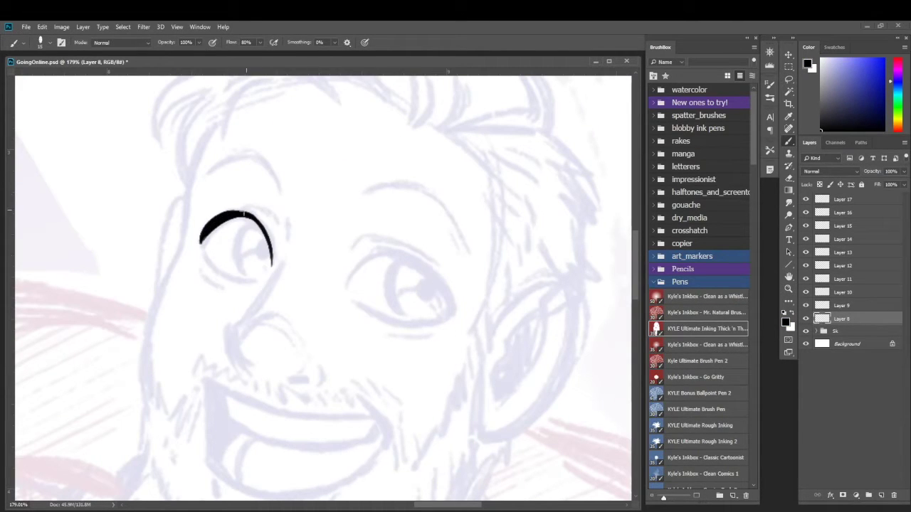
drag(242, 208, 279, 246)
drag(347, 284, 450, 308)
drag(388, 249, 454, 314)
drag(202, 249, 261, 279)
drag(359, 305, 437, 320)
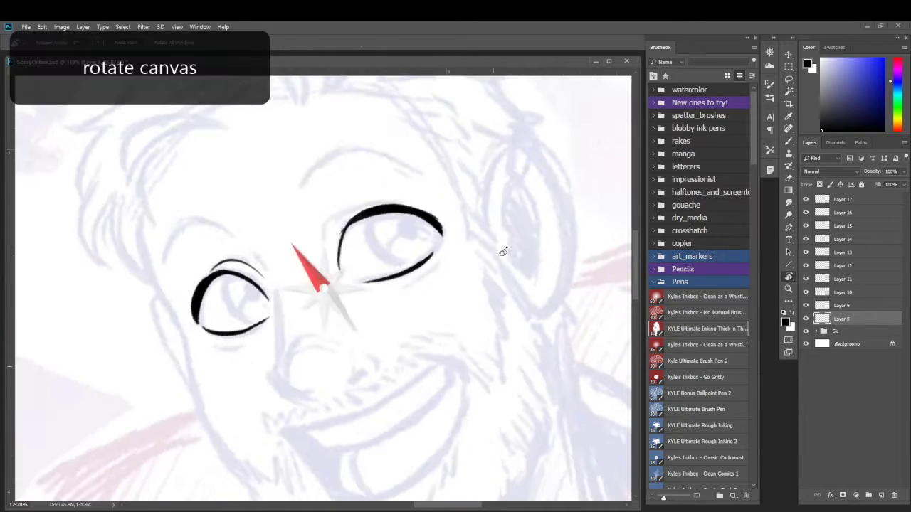
Ink the side and bottom of the nose and both eyebrow lines
drag(280, 269, 247, 374)
drag(304, 384, 339, 367)
drag(194, 187, 269, 167)
mouse_move(360, 192)
mouse_down()
mouse_move(440, 178)
mouse_move(465, 218)
mouse_up()
key(z)
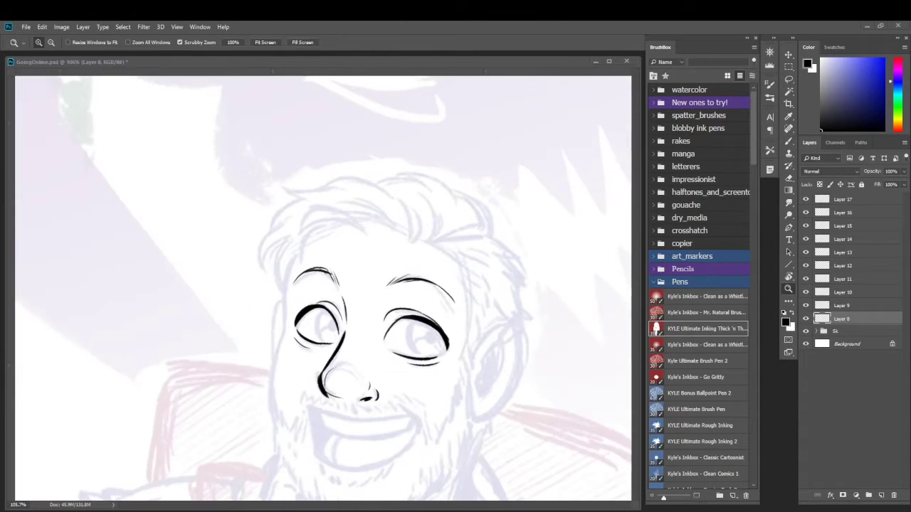
mouse_move(427, 356)
mouse_down()
mouse_move(311, 225)
mouse_move(391, 263)
mouse_up()
Ink the left head outline, the right eyebrow and hair strands across the top and left side
key(b)
drag(261, 162, 246, 249)
drag(247, 207, 239, 324)
drag(400, 153, 450, 149)
drag(285, 86, 384, 143)
drag(246, 94, 313, 89)
drag(252, 125, 226, 181)
drag(284, 132, 249, 192)
drag(355, 133, 256, 146)
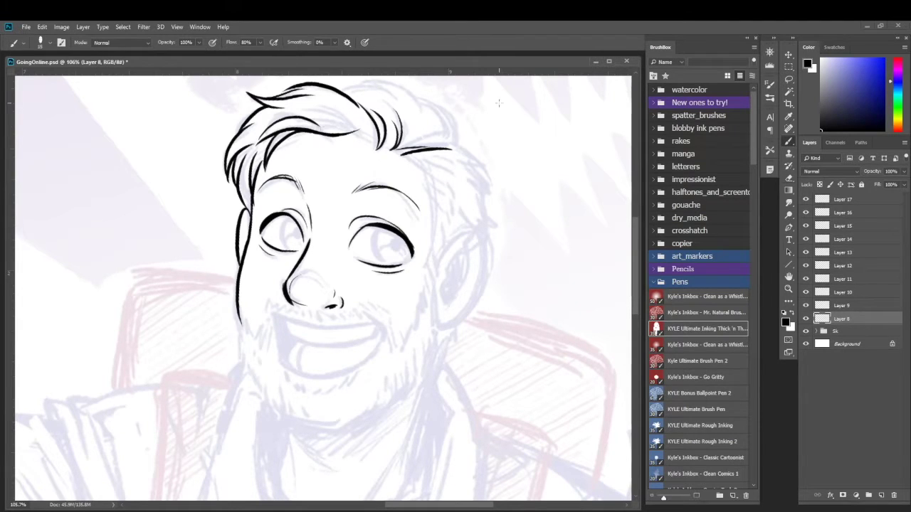
Ink more right-side hair strands, the right head contour and the ear's outline and inner lines
drag(342, 137, 306, 116)
drag(294, 103, 356, 135)
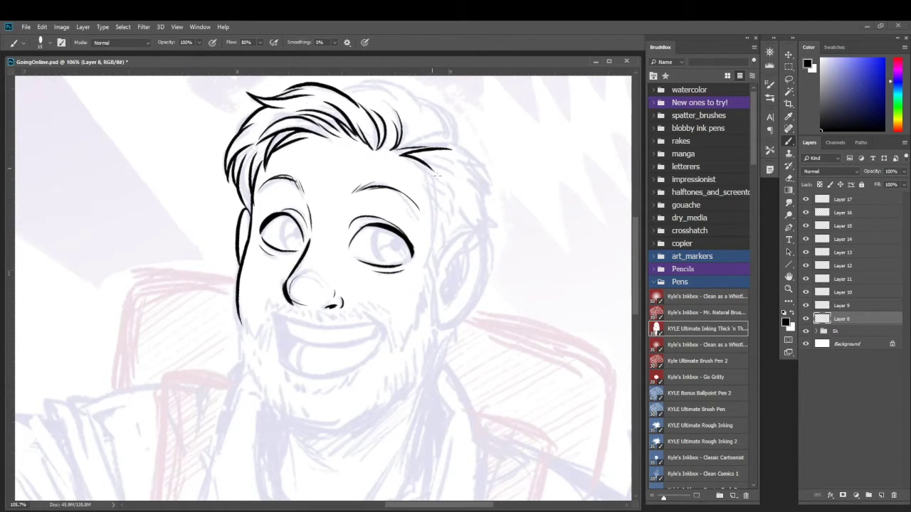
drag(435, 168, 431, 291)
mouse_move(440, 256)
mouse_down()
mouse_move(441, 332)
mouse_move(448, 307)
mouse_up()
drag(473, 235, 491, 249)
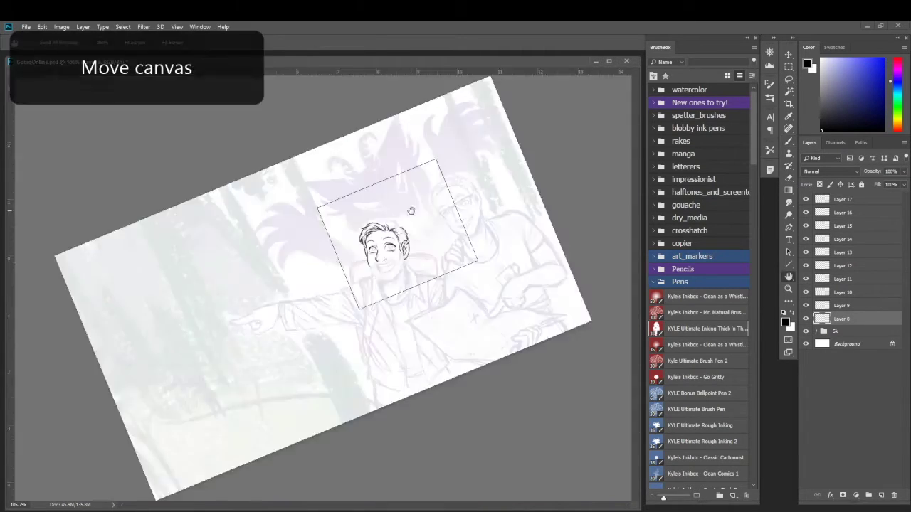
With the canvas rotated, ink the back hairline hatching and the long left head contour
mouse_move(447, 191)
mouse_down()
mouse_move(430, 289)
mouse_move(507, 290)
mouse_up()
mouse_move(491, 313)
mouse_down()
mouse_move(413, 297)
mouse_move(451, 352)
mouse_up()
mouse_move(279, 277)
mouse_down()
mouse_move(239, 329)
mouse_move(225, 384)
mouse_up()
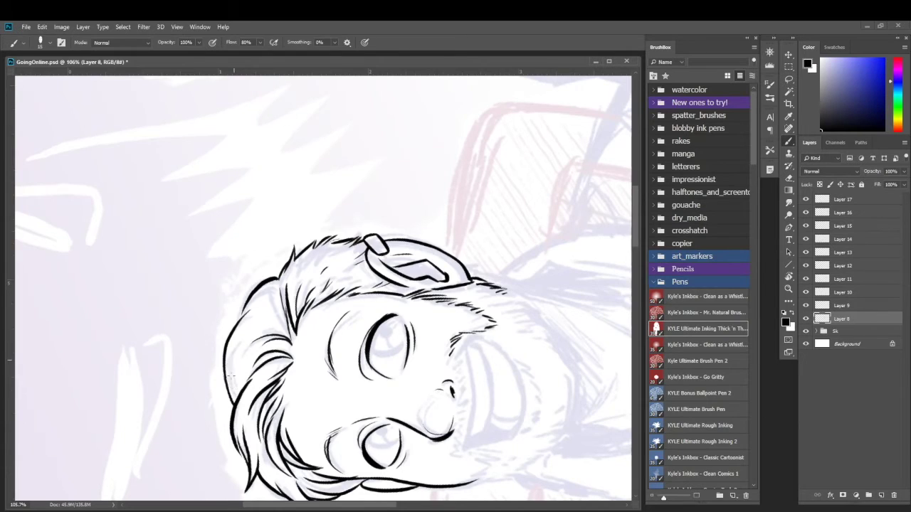
drag(277, 299, 239, 340)
Ink the open grinning mouth, the jaw line below it, the upper teeth and the dark mouth corner
mouse_move(477, 266)
mouse_down()
mouse_move(441, 270)
mouse_move(373, 313)
mouse_up()
mouse_move(282, 283)
mouse_down()
mouse_move(380, 306)
mouse_move(386, 276)
mouse_up()
drag(326, 299, 321, 328)
drag(288, 286, 313, 320)
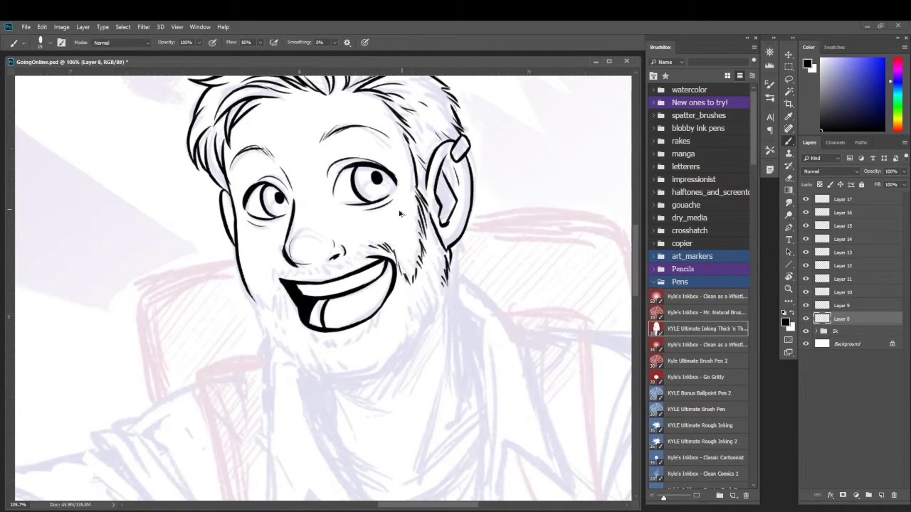
Hatch beard stubble around the mouth, jaw, cheeks and chin, redoing the mouth-corner stroke
drag(246, 281, 265, 355)
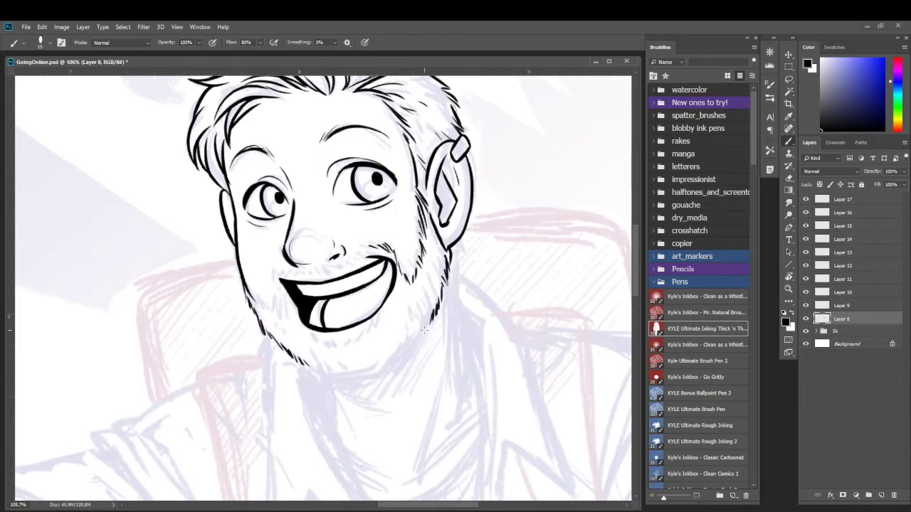
drag(439, 287, 435, 313)
drag(436, 311, 406, 356)
drag(374, 312, 360, 339)
drag(356, 251, 269, 317)
key(ctrl+z)
drag(271, 268, 277, 315)
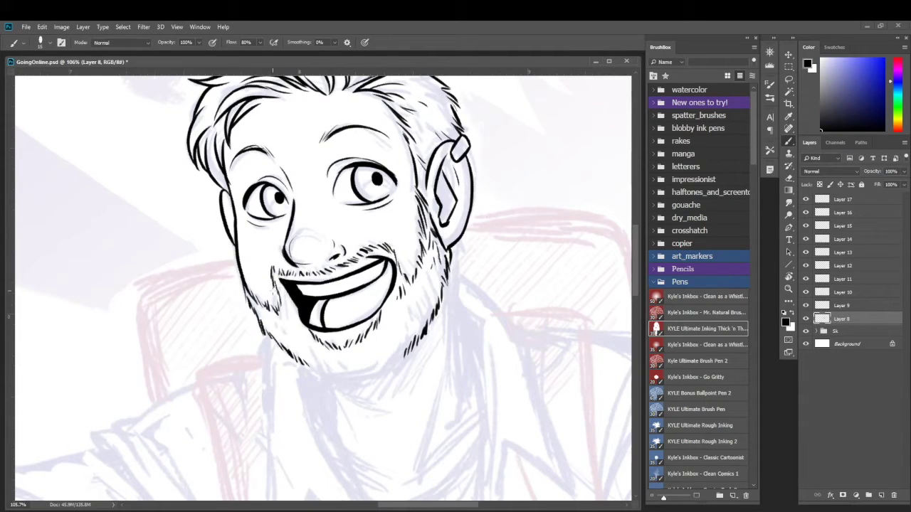
Extend the right jaw line to the chin and ink the neck and collar lines below the ear
drag(446, 263, 392, 364)
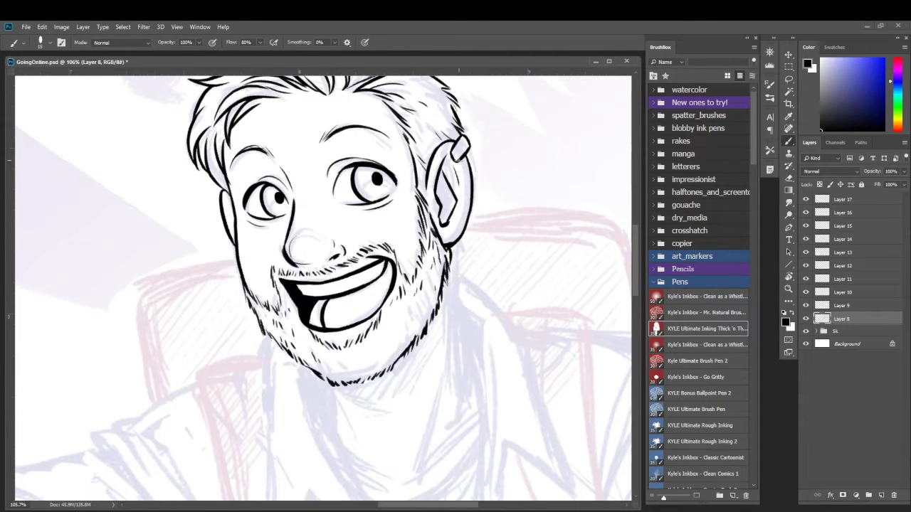
drag(449, 248, 475, 392)
drag(455, 295, 484, 433)
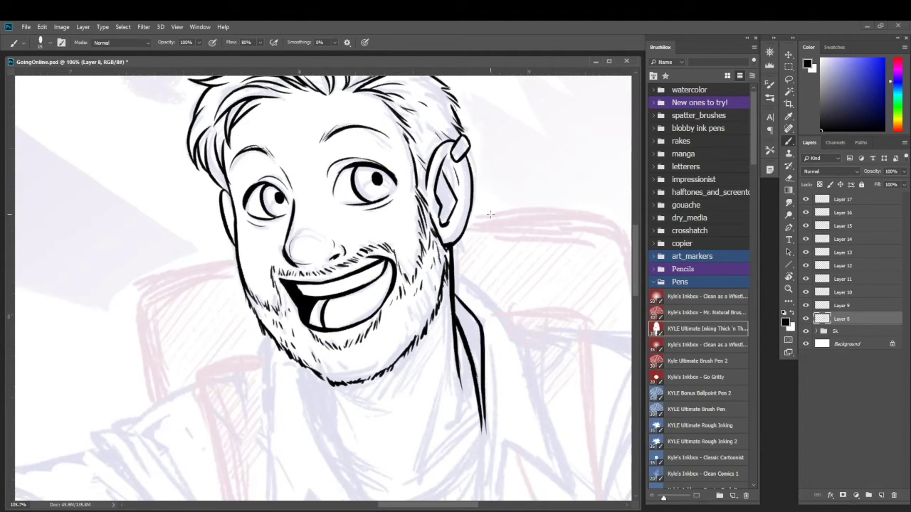
Add ear detail, hatch the shadow under the chin and ink new neck lines
drag(456, 167, 449, 222)
drag(376, 381, 340, 407)
drag(430, 342, 355, 402)
drag(451, 274, 384, 394)
drag(445, 372, 411, 479)
drag(493, 494, 429, 348)
Outline both sides of the shirt collar, its points and curve, and the sweater neckline ribbing
drag(232, 219, 328, 442)
drag(192, 190, 327, 464)
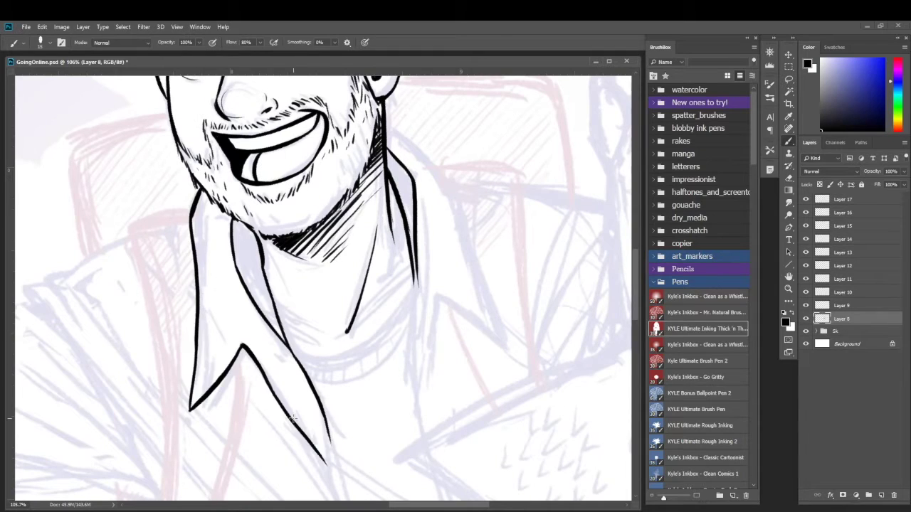
drag(412, 239, 427, 481)
drag(388, 125, 425, 416)
key(ctrl+z)
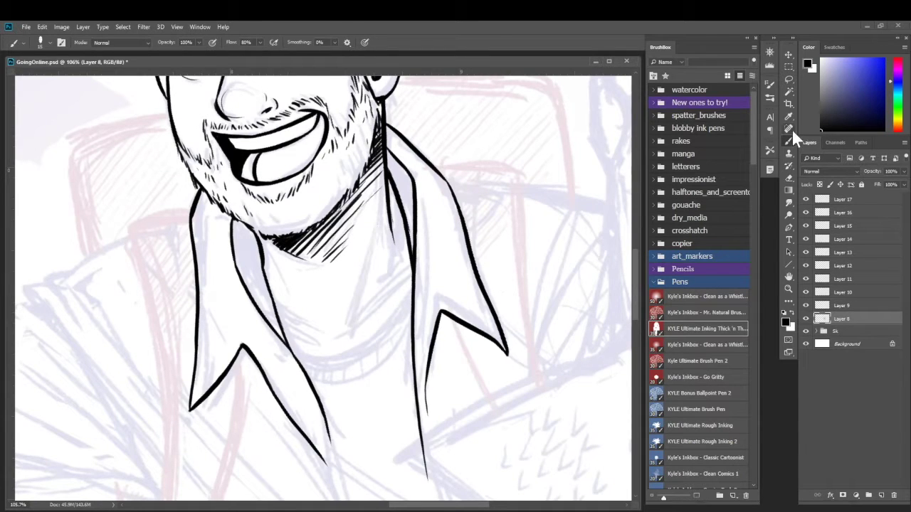
drag(283, 329, 332, 347)
drag(377, 265, 358, 329)
drag(290, 356, 369, 359)
drag(313, 366, 363, 378)
Ink the sleeve's long outline up to the shoulder and the cuff
drag(284, 285, 441, 335)
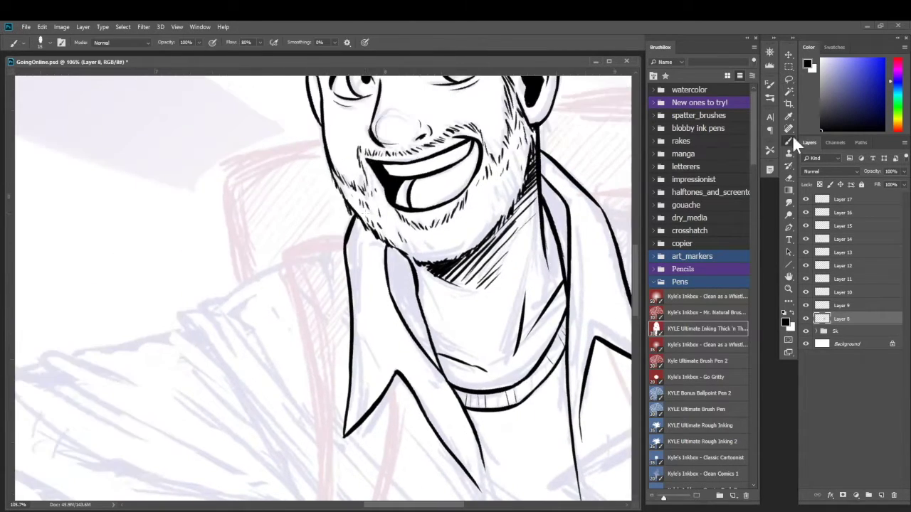
drag(284, 235, 344, 262)
drag(355, 356, 293, 169)
drag(241, 161, 255, 404)
mouse_move(262, 399)
mouse_down()
mouse_move(303, 411)
mouse_move(311, 385)
mouse_up()
drag(309, 383, 344, 218)
mouse_move(265, 315)
mouse_down()
mouse_move(327, 319)
mouse_move(285, 380)
mouse_up()
drag(264, 313, 233, 91)
Ink the long tapered shoulder strap with its small details and edge lines
drag(225, 184, 331, 382)
key(ctrl+z)
drag(264, 186, 367, 359)
drag(269, 97, 265, 161)
drag(249, 207, 273, 282)
drag(221, 182, 269, 313)
drag(228, 263, 256, 324)
Ink a long straight vertical body line, redrawing it longer after an undo
drag(451, 183, 525, 323)
drag(324, 159, 286, 315)
drag(427, 398, 306, 142)
mouse_move(338, 130)
mouse_down()
mouse_move(306, 344)
mouse_move(287, 395)
mouse_up()
key(ctrl+z)
drag(308, 317, 301, 466)
Ink the coat's bottom and right edges, strokes beside the strap and thin edge lines
drag(142, 192, 165, 349)
drag(121, 217, 102, 275)
drag(86, 309, 303, 496)
drag(426, 107, 427, 469)
mouse_move(355, 213)
mouse_down()
mouse_move(355, 427)
mouse_move(238, 213)
mouse_up()
drag(320, 165, 320, 491)
drag(320, 491, 436, 348)
drag(254, 203, 218, 340)
drag(273, 355, 257, 451)
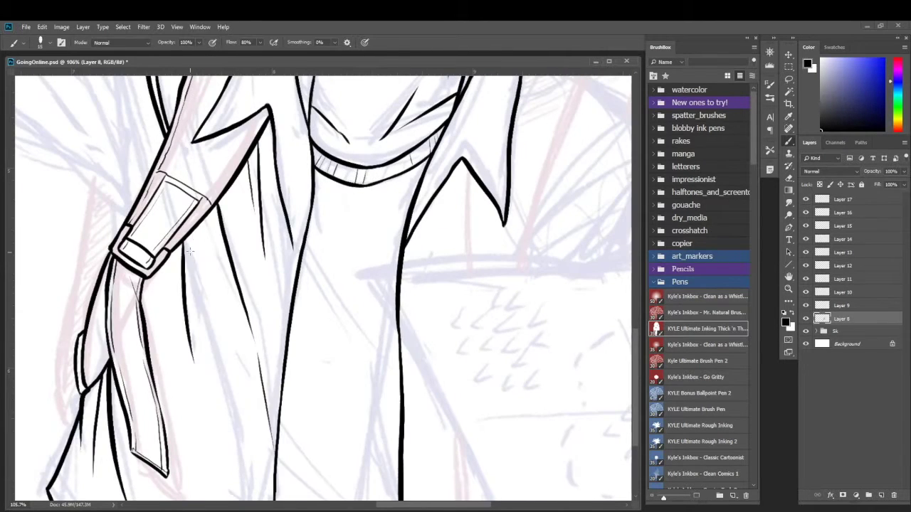
Ink thin strap and coat edge lines, the left collar flap, the lapel and lower coat lines
drag(193, 244, 184, 363)
drag(209, 235, 188, 486)
drag(337, 240, 323, 350)
drag(265, 150, 299, 249)
drag(224, 309, 302, 402)
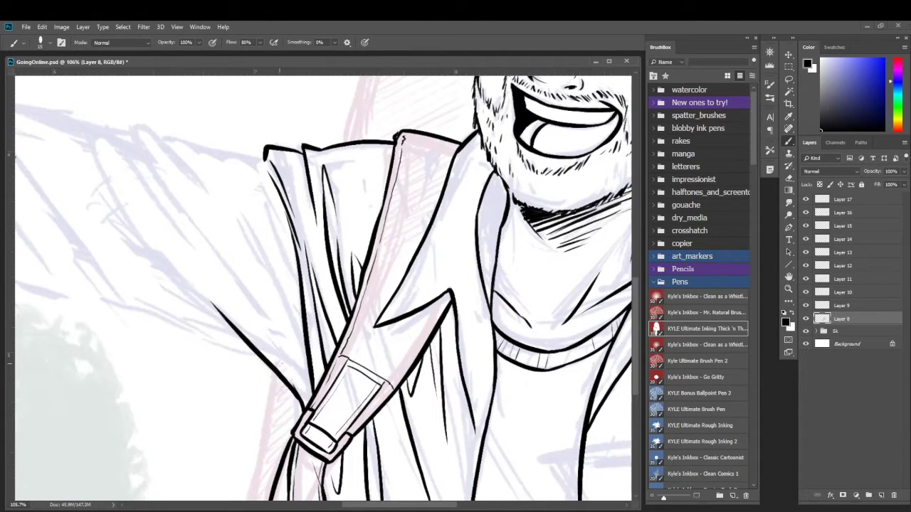
drag(129, 128, 210, 249)
drag(188, 142, 265, 150)
drag(256, 235, 310, 370)
Ink the fold lines and cuff of the pointing arm's sleeve
drag(295, 210, 548, 235)
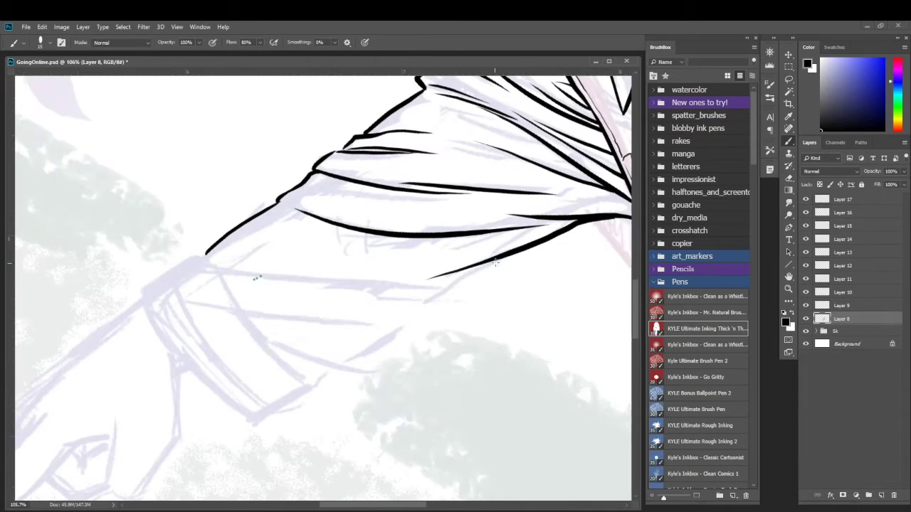
drag(226, 277, 395, 288)
drag(141, 288, 257, 419)
drag(278, 354, 406, 327)
drag(209, 260, 269, 343)
Ink the pointing hand: back, pointing finger with nail, curled fingers, thumb and knuckle creases, erasing excess
drag(348, 151, 219, 274)
drag(217, 285, 158, 374)
mouse_move(164, 378)
mouse_down()
mouse_move(313, 290)
mouse_move(311, 334)
mouse_up()
drag(288, 370, 345, 348)
drag(388, 221, 334, 359)
drag(248, 328, 283, 351)
drag(276, 299, 293, 319)
drag(223, 277, 215, 298)
drag(270, 297, 282, 296)
drag(162, 361, 185, 349)
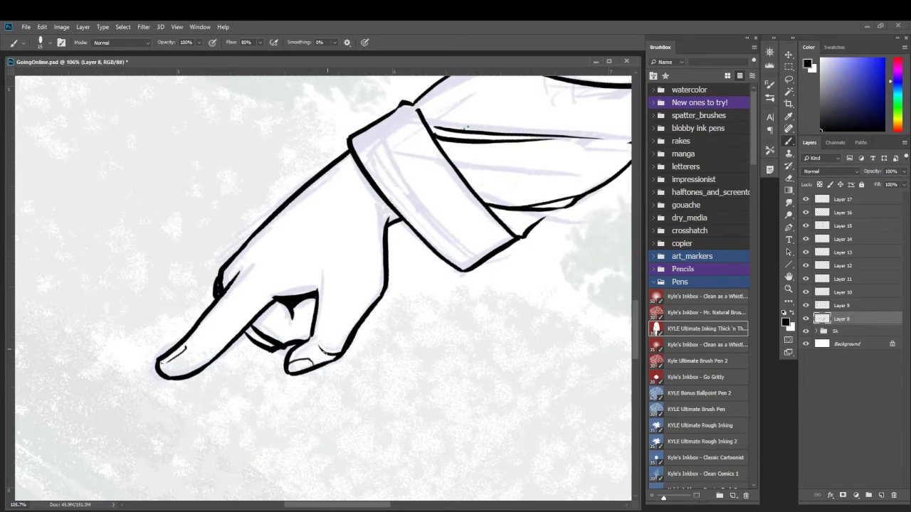
drag(284, 356, 316, 367)
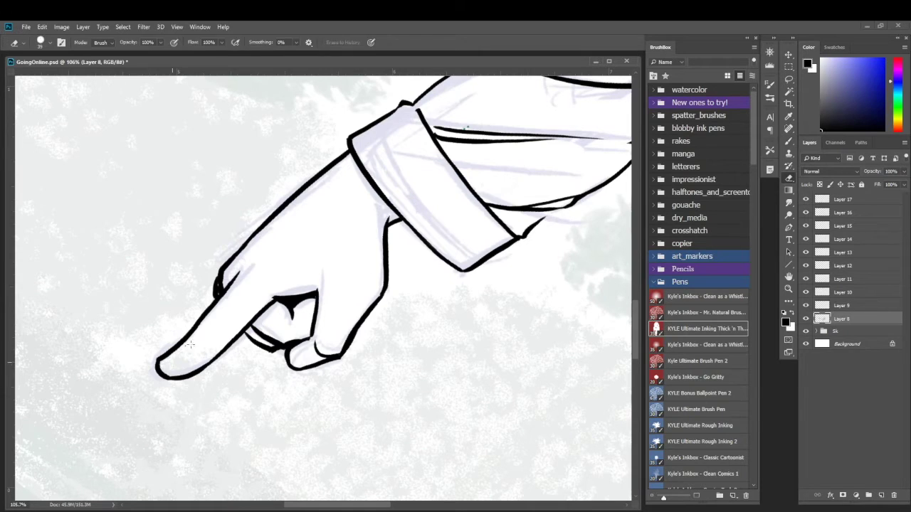
Zoom out and ink shirt folds, the lower-left coat edge, trouser leg lines and torso creases
mouse_move(371, 268)
mouse_down()
mouse_move(349, 375)
mouse_move(392, 402)
mouse_move(320, 399)
mouse_up()
drag(242, 413, 325, 437)
drag(117, 402, 78, 498)
drag(100, 441, 84, 498)
drag(248, 455, 245, 499)
mouse_move(303, 455)
mouse_down()
mouse_move(300, 500)
mouse_move(302, 486)
mouse_up()
drag(389, 463, 395, 501)
Ink along the left coat edge and the shoulder line near the face
drag(93, 279, 91, 340)
drag(123, 220, 103, 281)
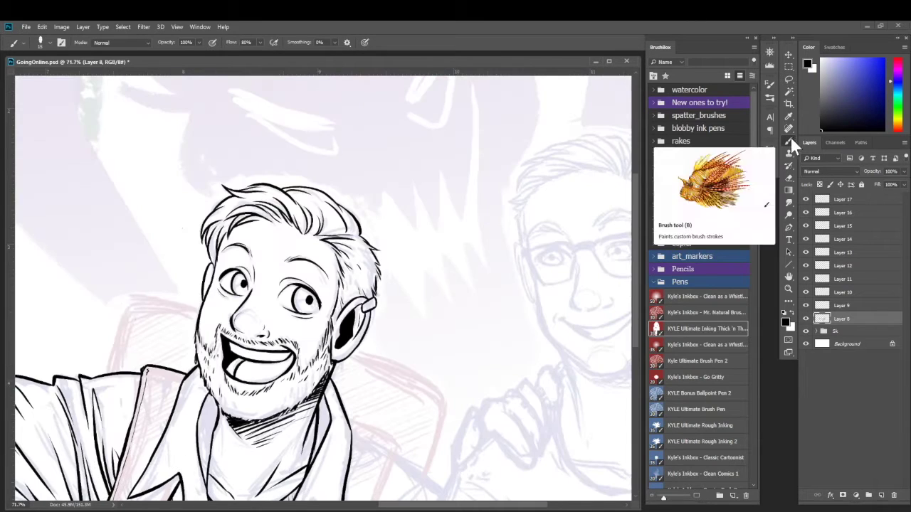
drag(122, 316, 200, 297)
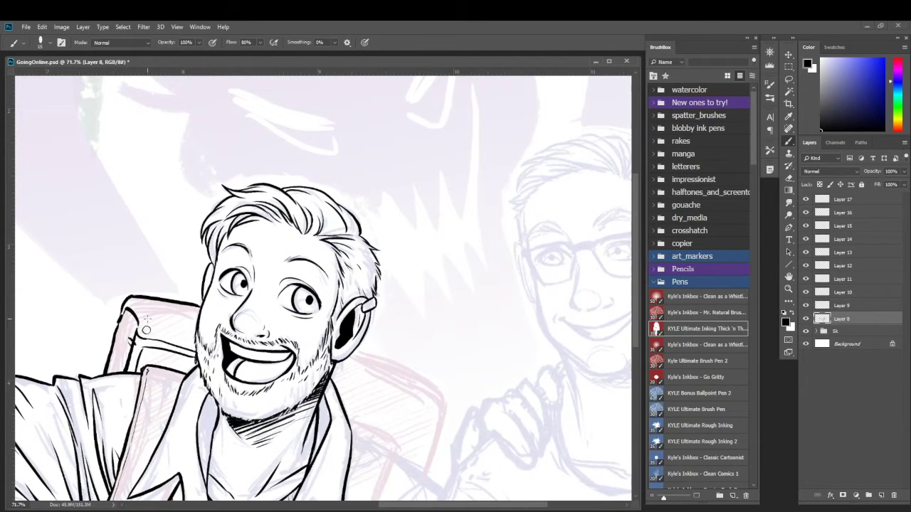
Ink the first man's right shoulder, lapel edges, inner coat line, shoulder strap and rivet
drag(357, 351, 443, 405)
mouse_move(337, 176)
mouse_down()
mouse_move(346, 333)
mouse_move(330, 379)
mouse_up()
drag(305, 275, 295, 374)
drag(384, 204, 329, 379)
drag(326, 150, 436, 177)
drag(420, 178, 384, 253)
Ink the jacket fold and sleeve lines beside the right lapel
drag(419, 253, 343, 335)
drag(442, 321, 350, 356)
drag(414, 314, 339, 350)
drag(427, 398, 440, 278)
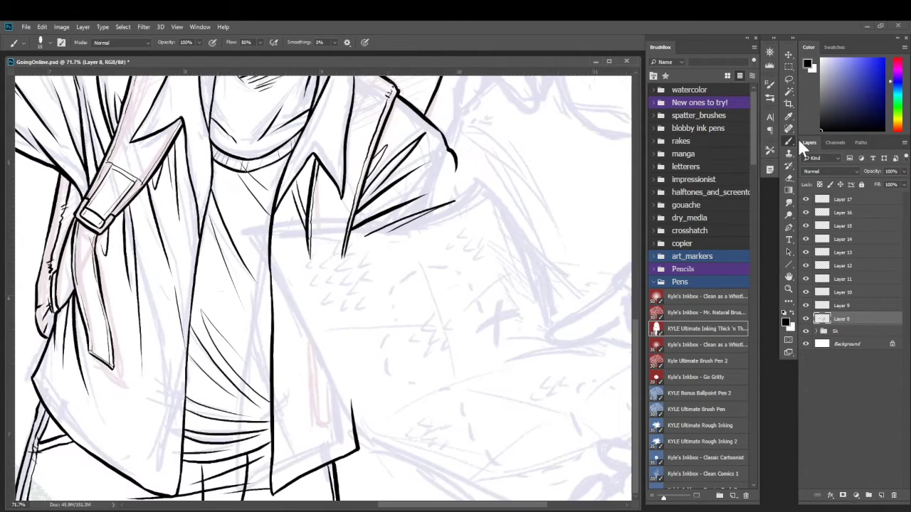
Zoom out to the whole drawing and rename Layer 8 to 'BEN'
scroll(383, 286, left, 2)
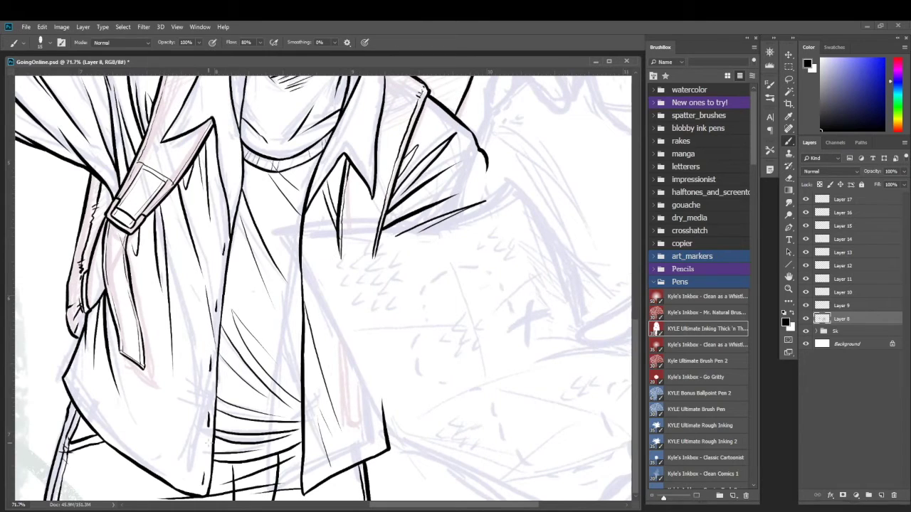
key(z)
drag(309, 316, 214, 317)
double_click(842, 318)
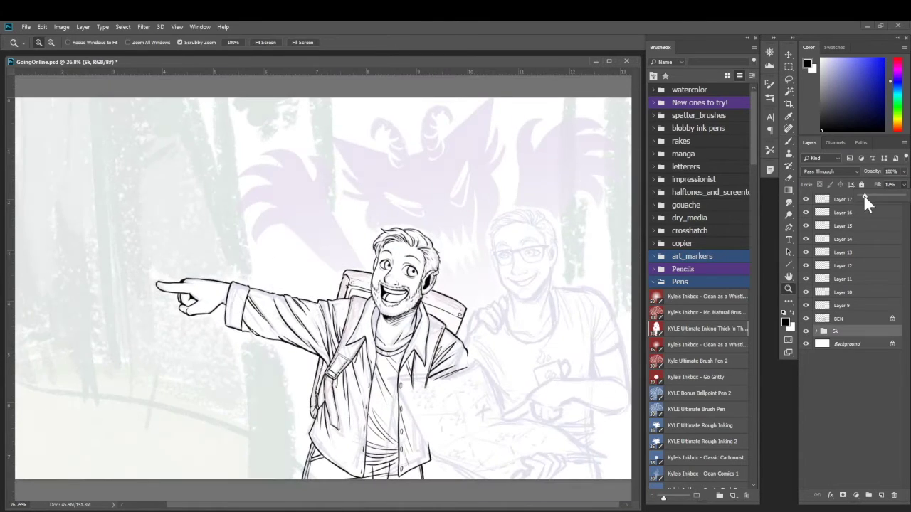
text(BEN)
key(Return)
Ink a four-fingered hand above the map, then rotate and stretch it into place with Free Transform
drag(504, 333, 569, 334)
key(b)
mouse_move(305, 234)
mouse_down()
mouse_move(427, 335)
mouse_move(365, 306)
mouse_up()
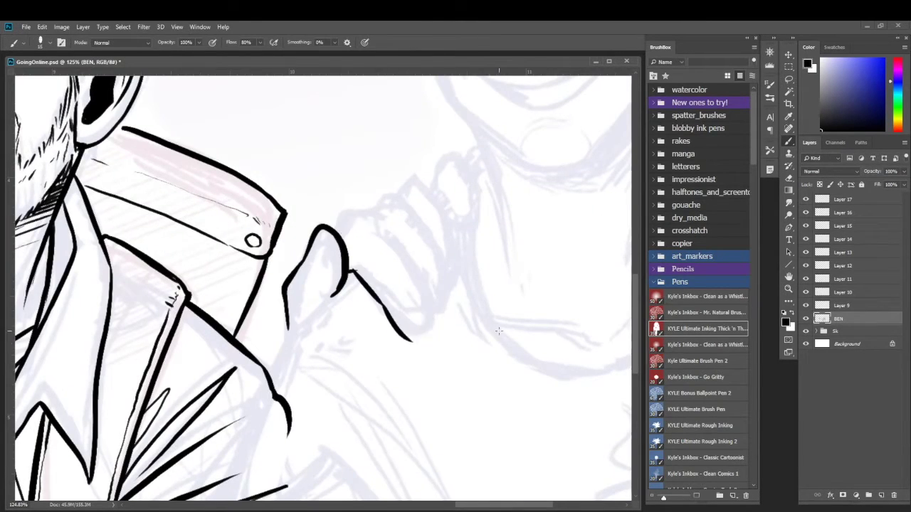
scroll(313, 172, up, 3)
drag(313, 169, 288, 267)
drag(235, 258, 304, 167)
drag(207, 229, 258, 162)
drag(176, 205, 214, 153)
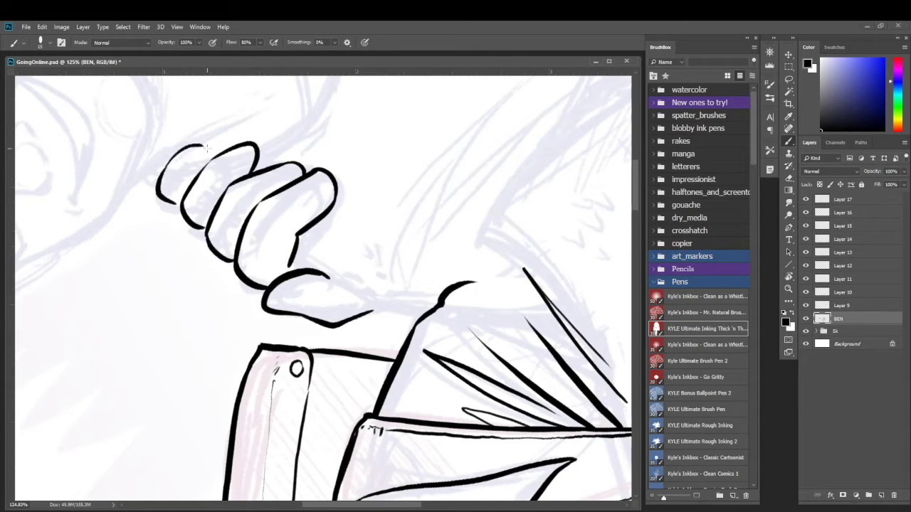
key(ctrl+t)
drag(299, 213, 398, 306)
key(Return)
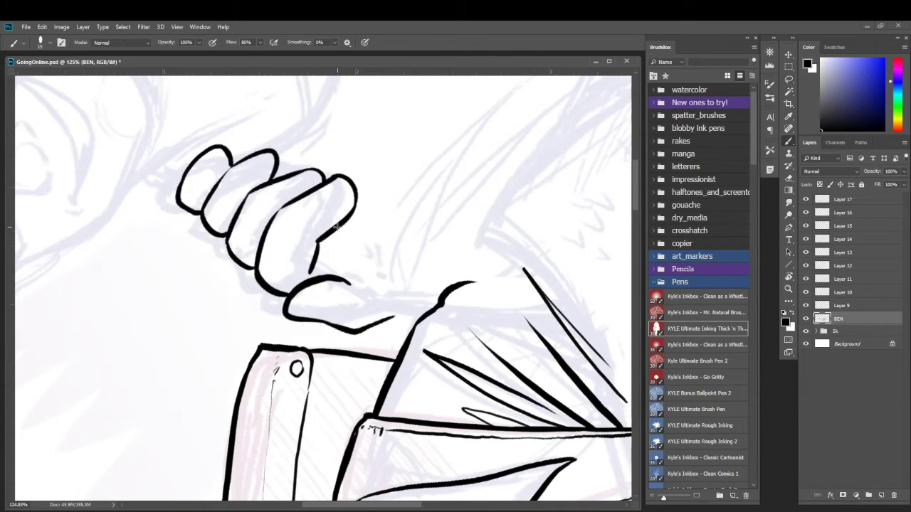
On Layer 9, ink the upper and lower lids of the second man's right eye
scroll(320, 285, up, 5)
key(alt+bracketright)
mouse_move(255, 213)
mouse_down()
mouse_move(332, 210)
mouse_move(308, 224)
mouse_up()
drag(311, 227, 333, 225)
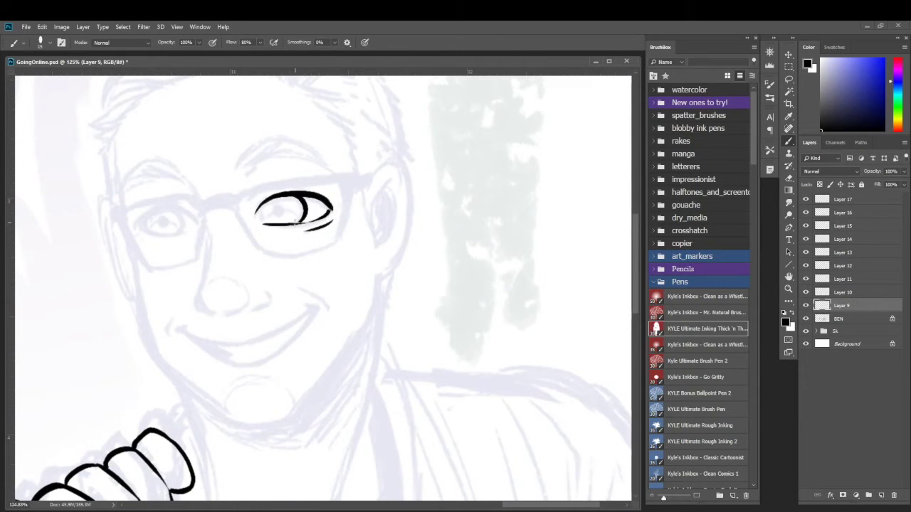
Ink the second man's right pupil, left upper lid, nose, dimpled smile and lower lip
drag(276, 208, 282, 212)
drag(137, 225, 186, 211)
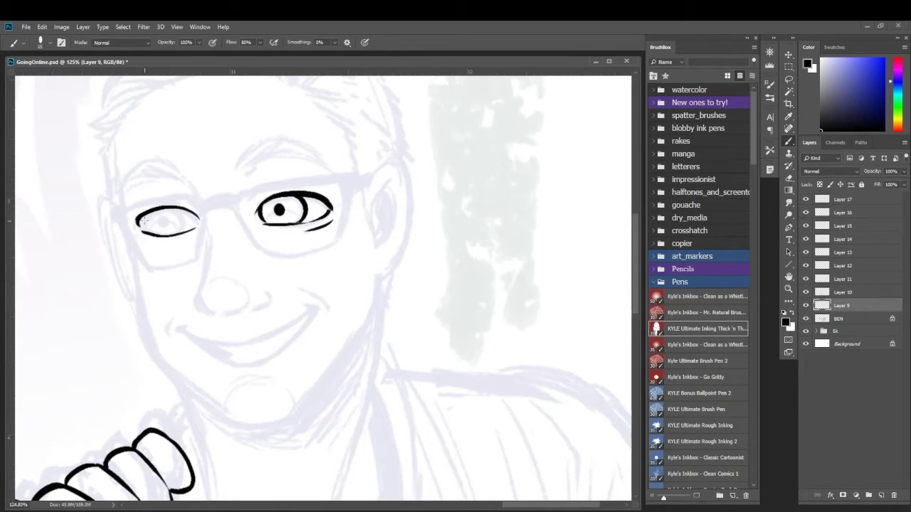
mouse_move(182, 175)
mouse_down()
mouse_move(210, 313)
mouse_move(168, 333)
mouse_up()
drag(177, 329, 313, 307)
mouse_move(303, 291)
mouse_down()
mouse_move(331, 308)
mouse_move(185, 335)
mouse_move(212, 348)
mouse_up()
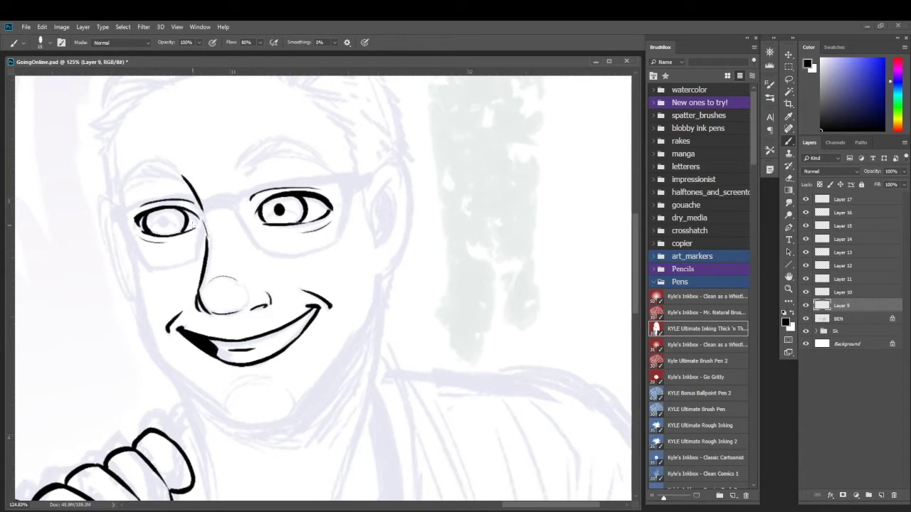
Ink both eyebrows, the jaw outline around the chin, and the right ear with its dark inner shape
drag(239, 164, 327, 165)
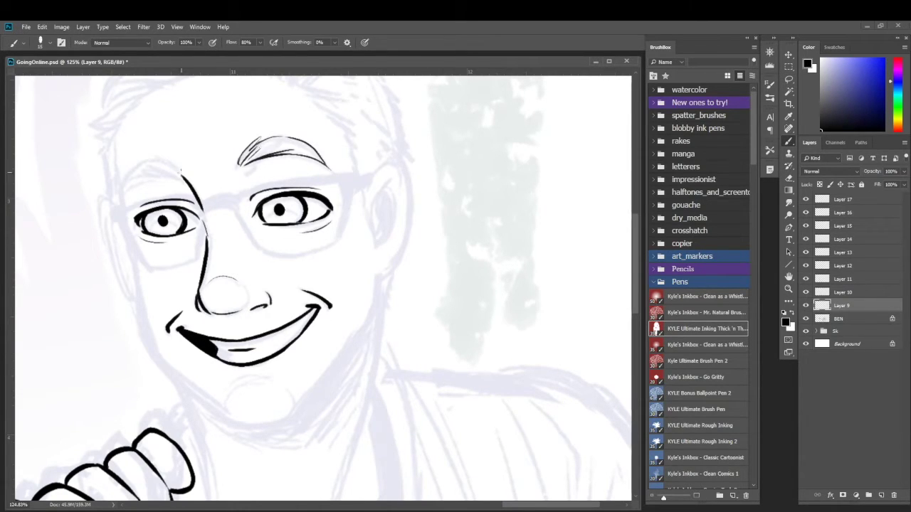
drag(123, 194, 178, 163)
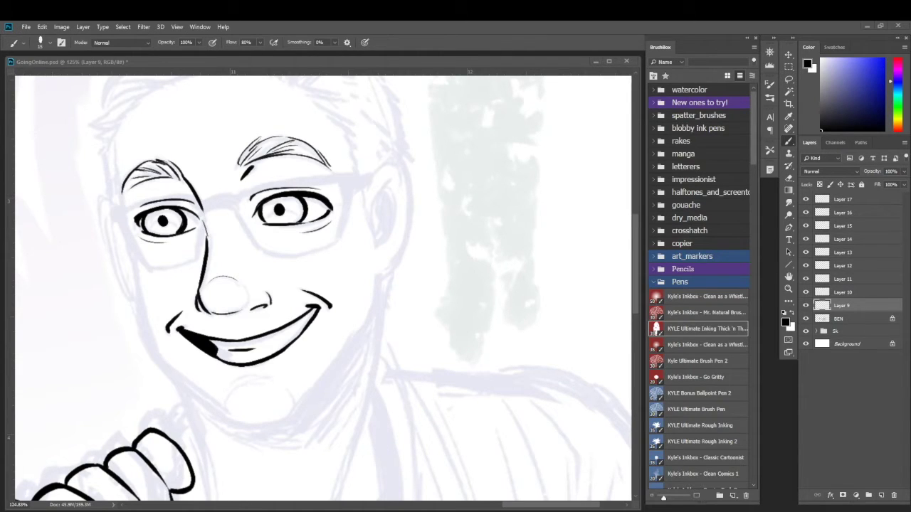
drag(114, 138, 376, 274)
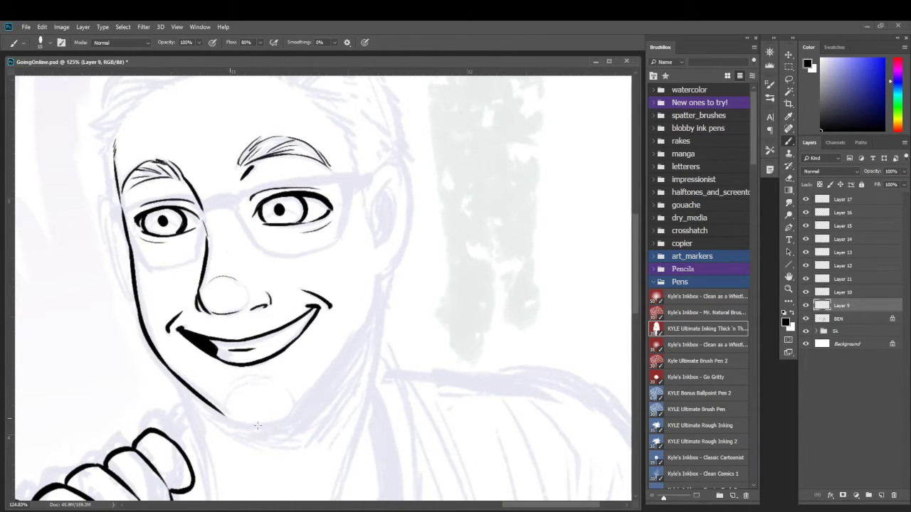
mouse_move(370, 173)
mouse_down()
mouse_move(412, 235)
mouse_move(377, 281)
mouse_up()
mouse_move(395, 182)
mouse_down()
mouse_move(377, 249)
mouse_move(380, 242)
mouse_up()
Ink the left cheek outline and hair strokes at the left temple
drag(120, 262, 132, 304)
drag(126, 222, 119, 263)
drag(128, 235, 154, 359)
drag(177, 181, 114, 249)
drag(122, 250, 145, 327)
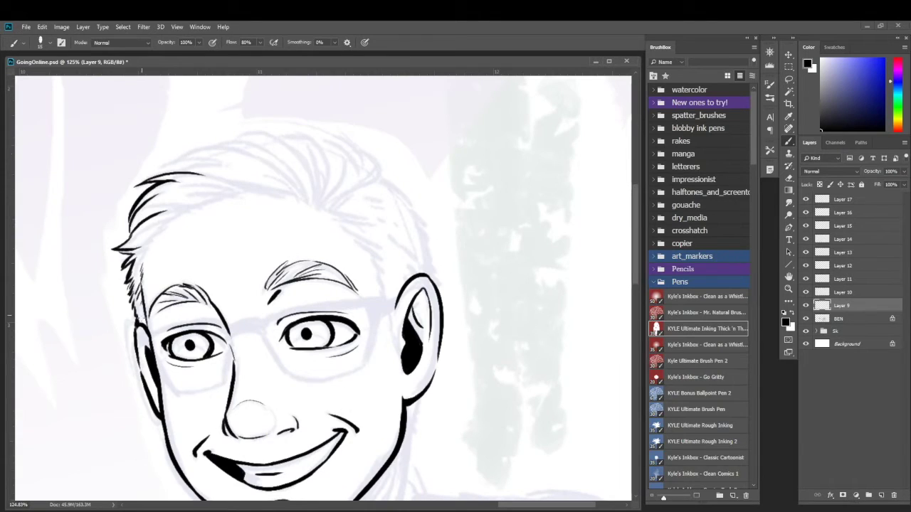
Ink the hair strokes sweeping across the forehead
drag(129, 266, 185, 207)
drag(142, 214, 284, 183)
drag(164, 175, 285, 146)
drag(256, 199, 302, 164)
drag(235, 158, 327, 137)
drag(320, 210, 380, 183)
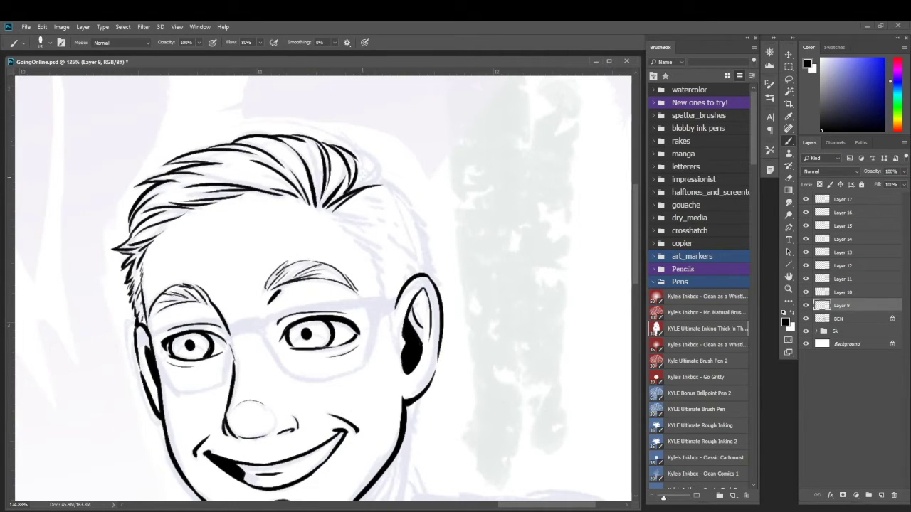
Thicken the right hair outline and hatch the right temple and sideburn by the ear
drag(324, 138, 384, 183)
drag(359, 155, 373, 186)
drag(335, 212, 357, 229)
mouse_move(349, 224)
mouse_down()
mouse_move(391, 303)
mouse_move(396, 348)
mouse_up()
mouse_move(388, 183)
mouse_down()
mouse_move(425, 206)
mouse_move(441, 292)
mouse_up()
drag(352, 196, 375, 212)
Save the document with Ctrl+S and reframe the view on the face and hair
key(ctrl+s)
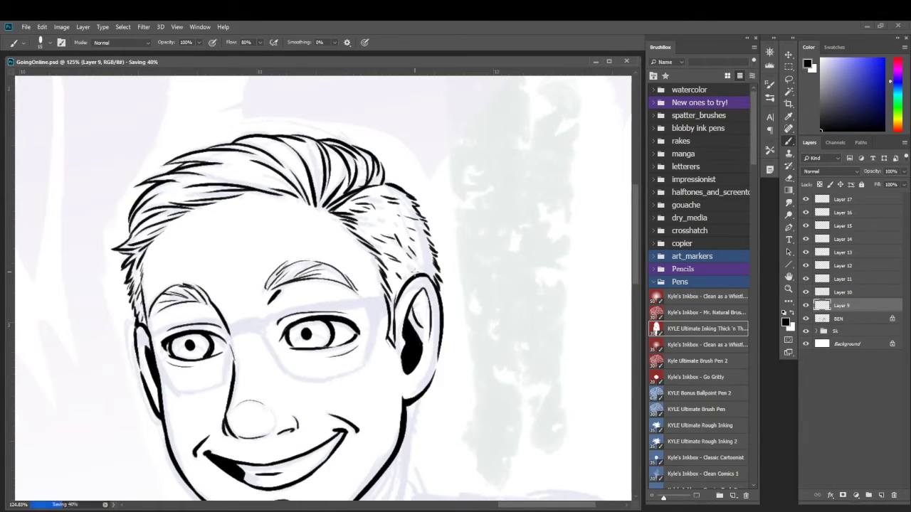
key(z)
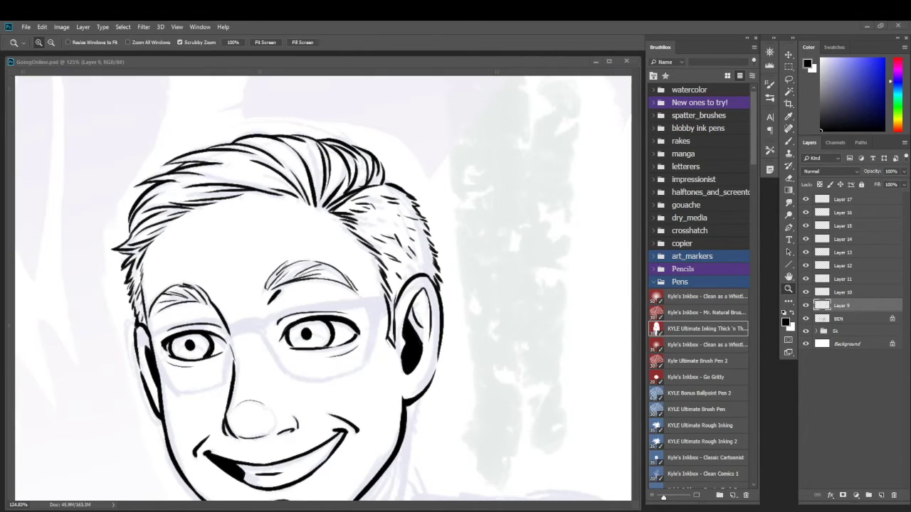
drag(466, 500, 491, 403)
drag(522, 350, 520, 407)
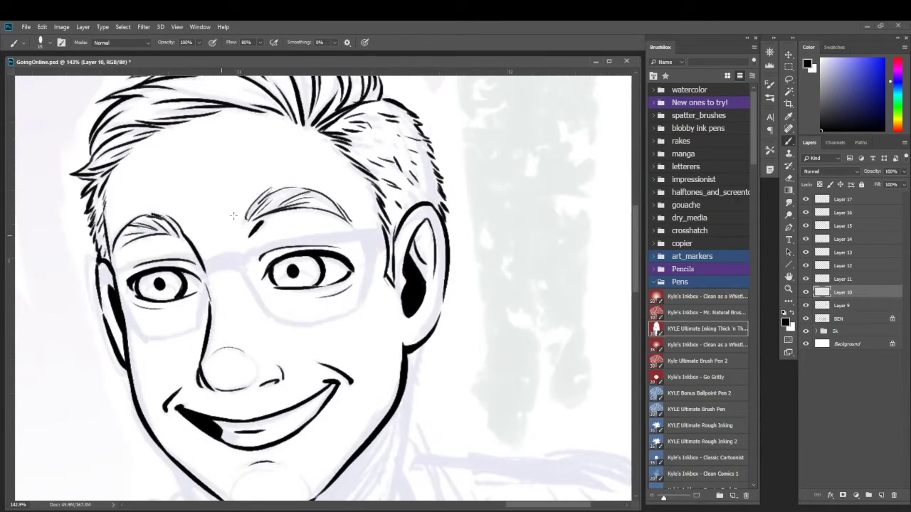
On Layer 10, ink the glasses' bridge, both frames and the arm to the ear
mouse_move(207, 265)
mouse_down()
mouse_move(247, 255)
mouse_move(278, 325)
mouse_up()
drag(247, 249, 366, 239)
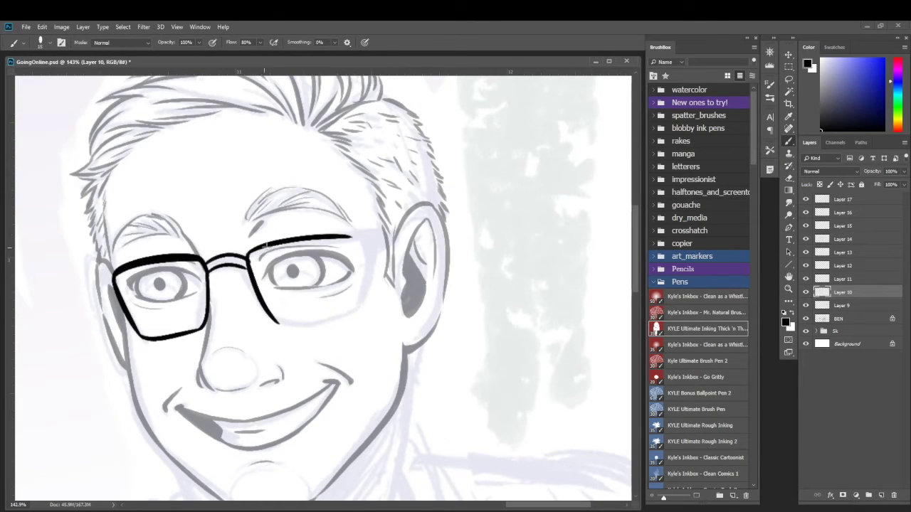
drag(279, 325, 359, 320)
drag(366, 242, 363, 316)
drag(316, 237, 410, 225)
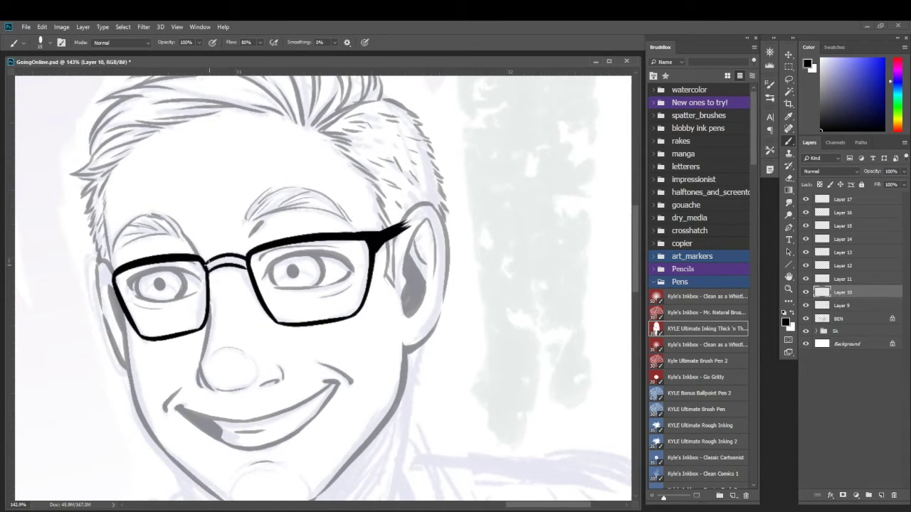
Tilt and resize the glasses to fit the eyes, redrawing the frame's left edge
key(ctrl+t)
drag(365, 288, 391, 292)
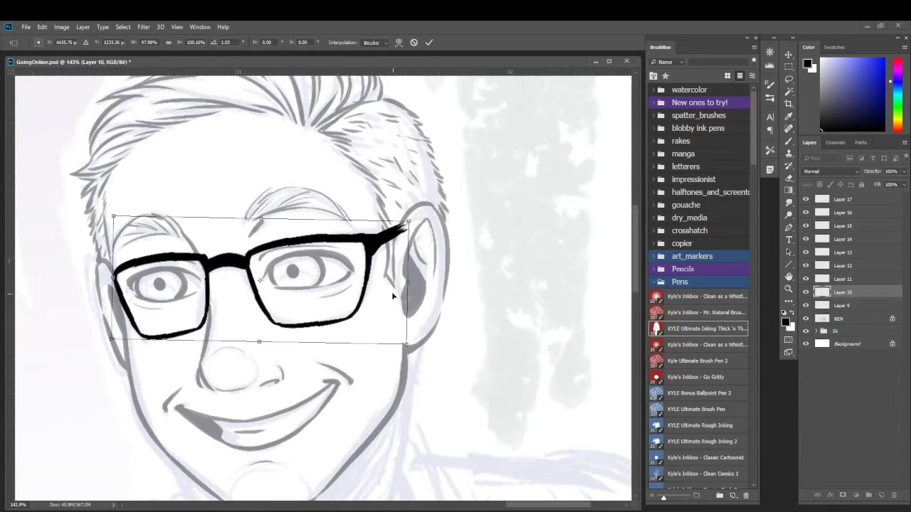
key(Return)
drag(107, 269, 137, 329)
key(ctrl+t)
key(Return)
key(e)
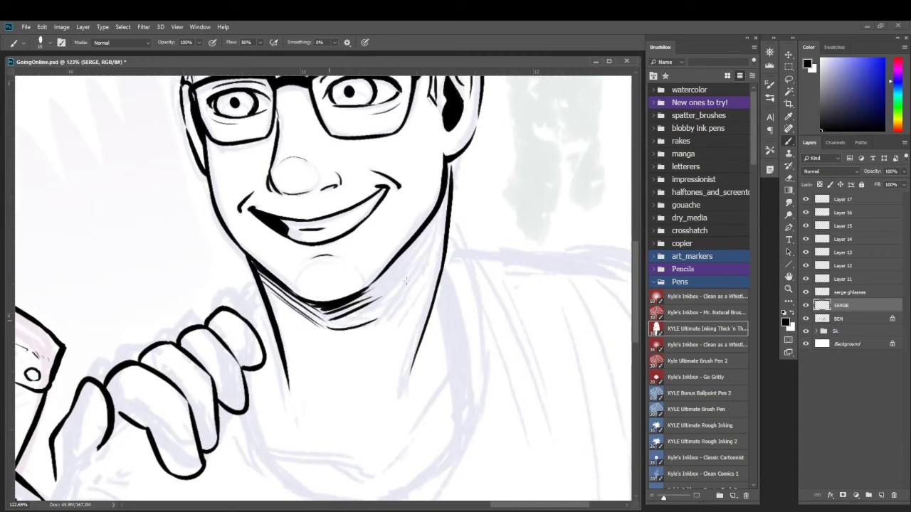
Hatch darker shadow along the jaw, under the chin and down the neck's right side
drag(426, 224, 335, 320)
key(ctrl+z)
drag(423, 232, 313, 306)
drag(392, 292, 341, 324)
drag(409, 245, 345, 317)
mouse_move(464, 151)
mouse_down()
mouse_move(450, 210)
mouse_move(417, 249)
mouse_up()
Ink the neck's bottom curve, its thick right contour and the shoulder lines
drag(520, 214, 591, 51)
drag(349, 299, 426, 313)
drag(384, 343, 496, 333)
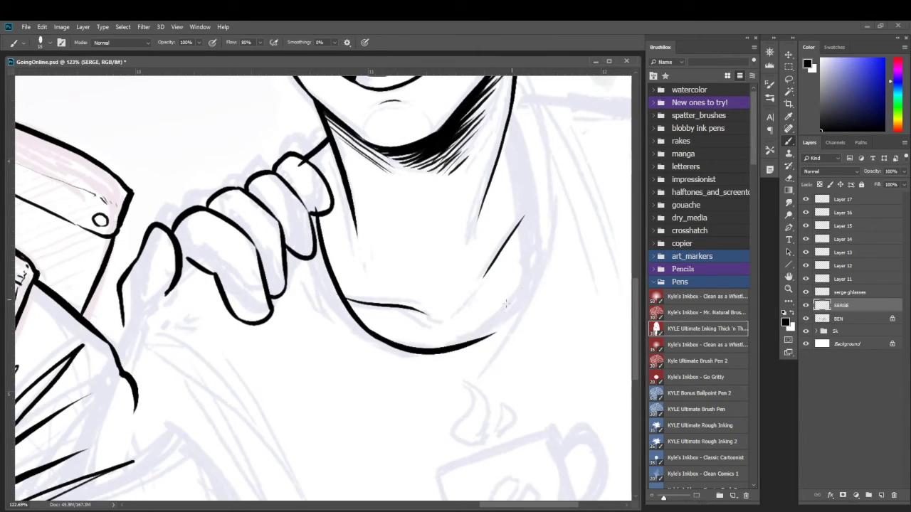
mouse_move(511, 118)
mouse_down()
mouse_move(470, 345)
mouse_move(533, 237)
mouse_up()
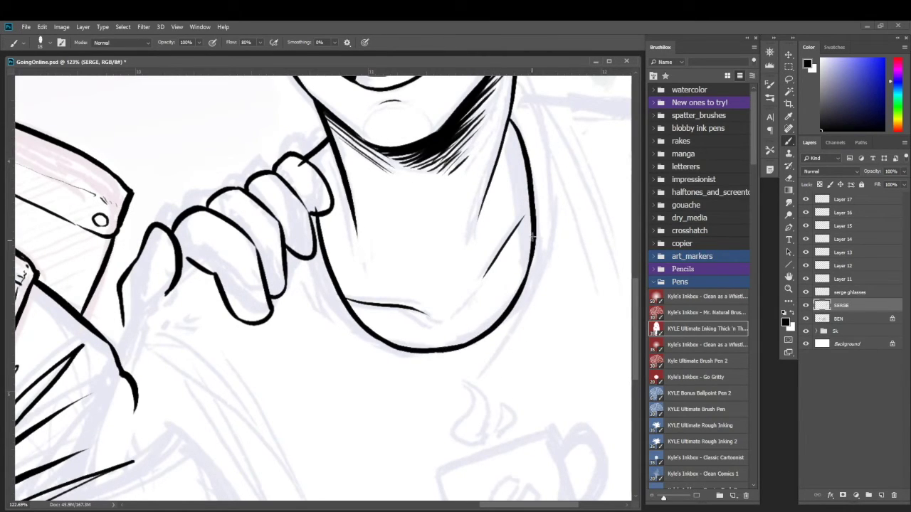
drag(514, 134, 530, 238)
drag(523, 101, 609, 243)
drag(530, 201, 484, 382)
drag(285, 213, 427, 356)
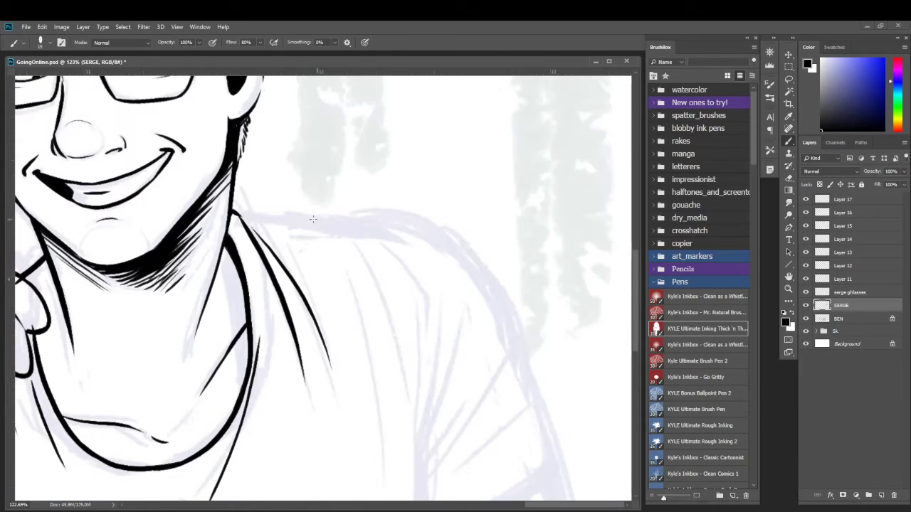
drag(498, 213, 242, 384)
mouse_move(569, 285)
mouse_down()
mouse_move(445, 173)
mouse_move(287, 176)
mouse_move(526, 134)
mouse_up()
Rotate the canvas and ink the shirt folds near the collar, ending with a tapering fold
key(r)
drag(320, 153, 174, 179)
drag(346, 209, 271, 298)
drag(324, 201, 186, 247)
drag(310, 244, 207, 263)
drag(282, 299, 235, 377)
drag(265, 324, 222, 407)
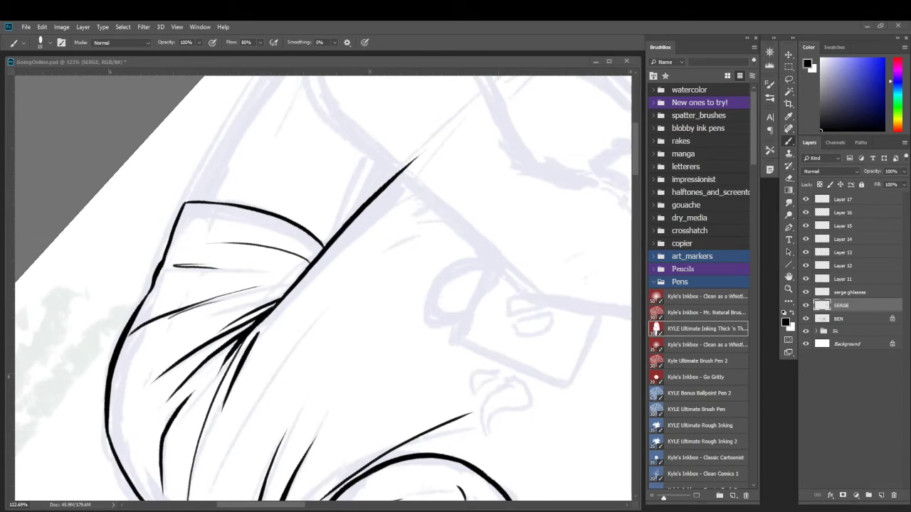
Ink the shirt lines below the face, undoing the last stroke
drag(176, 187, 245, 277)
drag(182, 202, 333, 375)
drag(155, 266, 247, 302)
drag(178, 182, 281, 273)
key(ctrl+z)
Ink the pointing finger, knuckles, wrist and forearm, fixing the thumb and third finger
drag(426, 356, 291, 242)
mouse_move(335, 219)
mouse_down()
mouse_move(165, 348)
mouse_move(259, 324)
mouse_move(290, 360)
mouse_up()
drag(290, 311, 324, 368)
drag(316, 324, 368, 347)
mouse_move(344, 327)
mouse_down()
mouse_move(357, 340)
mouse_move(417, 288)
mouse_up()
drag(324, 224, 553, 214)
drag(270, 324, 241, 346)
drag(259, 267, 310, 231)
key(ctrl+z)
key(ctrl+z)
drag(323, 344, 338, 367)
Ink the forearm underside, sleeve outline and the thumb curve below the index finger
drag(404, 290, 605, 302)
drag(574, 82, 606, 313)
drag(477, 167, 488, 217)
drag(249, 346, 269, 327)
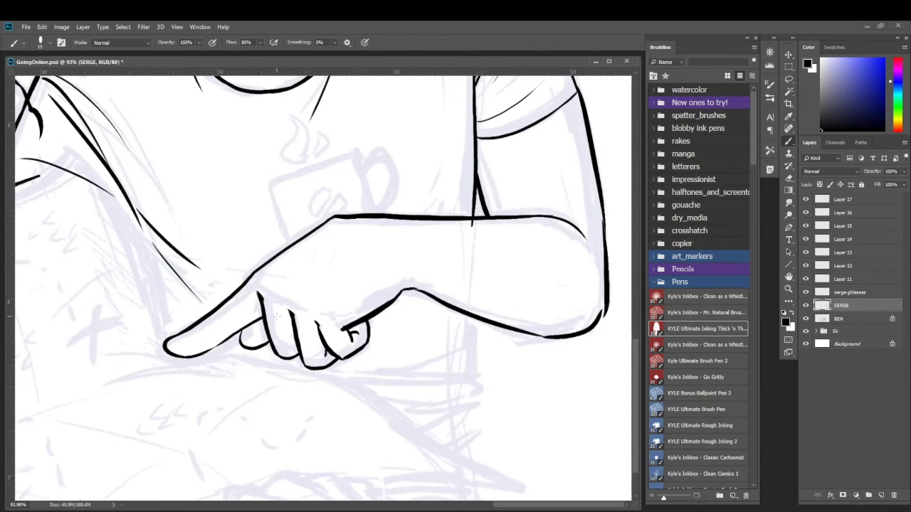
Ink the coffee mug with its handle, rim and a single steam wisp
drag(287, 245, 270, 187)
mouse_move(271, 186)
mouse_down()
mouse_move(354, 160)
mouse_move(390, 214)
mouse_up()
drag(365, 163, 367, 188)
drag(318, 216, 333, 192)
mouse_move(288, 120)
mouse_down()
mouse_move(308, 163)
mouse_move(324, 129)
mouse_up()
key(ctrl+z)
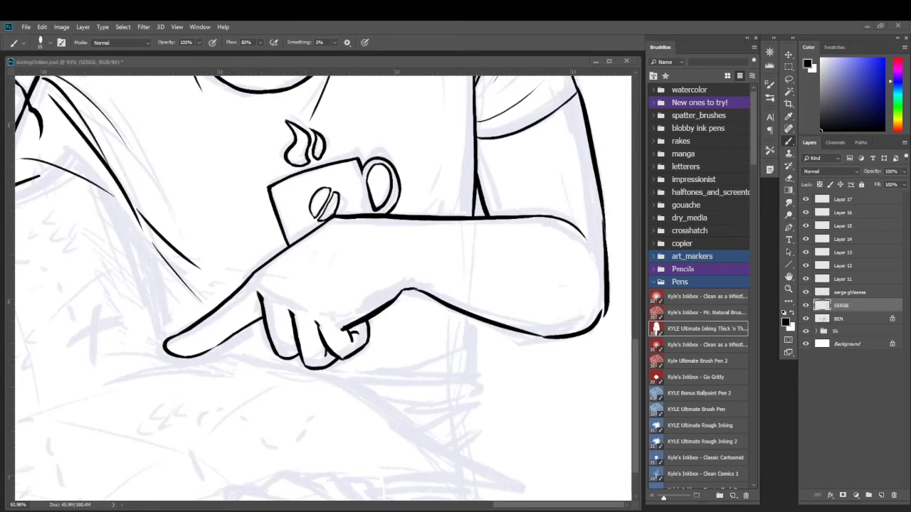
Ink the shirt lines below the hand and the map's edge beside it
drag(239, 276, 414, 331)
drag(331, 307, 461, 311)
drag(475, 256, 491, 312)
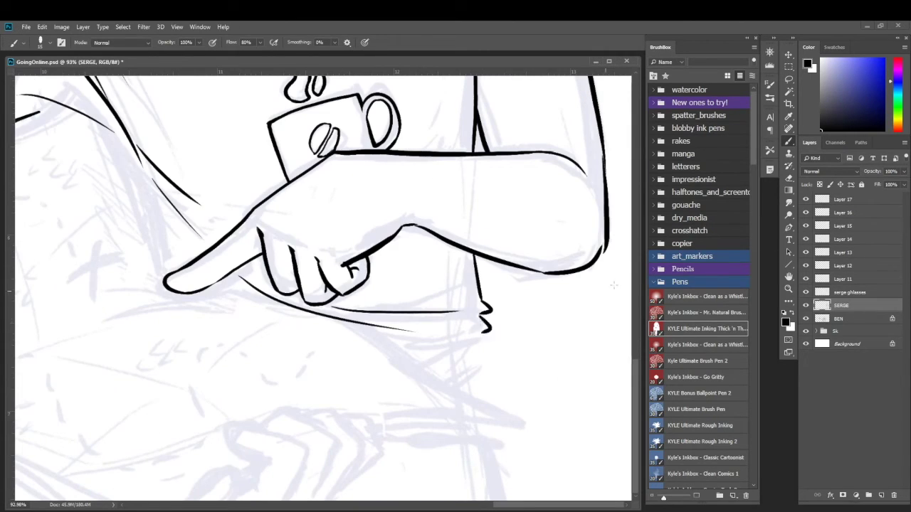
key(ctrl+z)
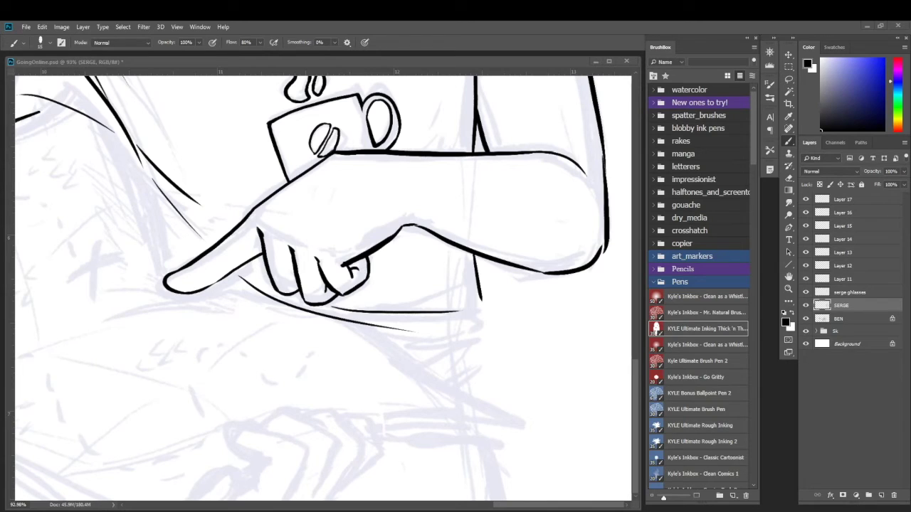
drag(352, 313, 491, 206)
Ink the map's upper edge beside the hand, plus its fold and streak lines
drag(377, 258, 455, 173)
drag(366, 242, 425, 160)
mouse_move(388, 288)
mouse_down()
mouse_move(494, 207)
mouse_move(548, 217)
mouse_up()
mouse_move(459, 304)
mouse_down()
mouse_move(553, 217)
mouse_move(609, 244)
mouse_up()
drag(381, 317, 517, 213)
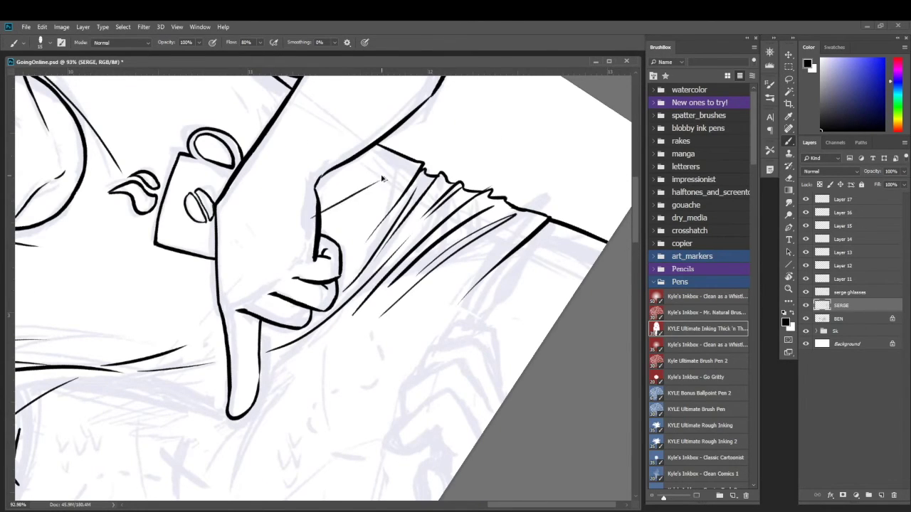
drag(325, 220, 403, 168)
drag(78, 340, 210, 286)
scroll(320, 284, down, 5)
Rotate the canvas, ink the fingers at the top of the map, then redraw their outlines
key(r)
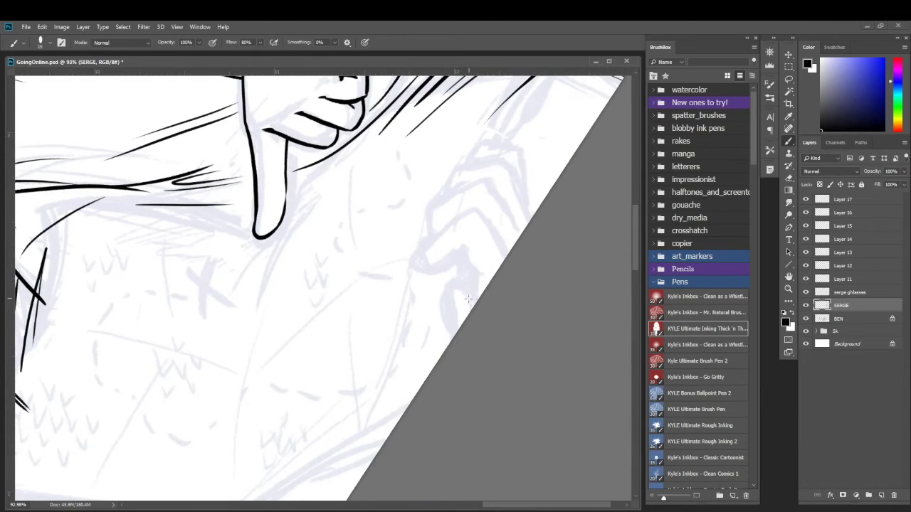
drag(320, 284, 296, 191)
drag(281, 149, 293, 198)
mouse_move(261, 93)
mouse_down()
mouse_move(208, 128)
mouse_move(263, 187)
mouse_move(189, 114)
mouse_up()
drag(178, 93, 228, 178)
key(l)
key(b)
key(Delete)
drag(275, 139, 220, 183)
drag(257, 96, 193, 171)
drag(190, 114, 178, 107)
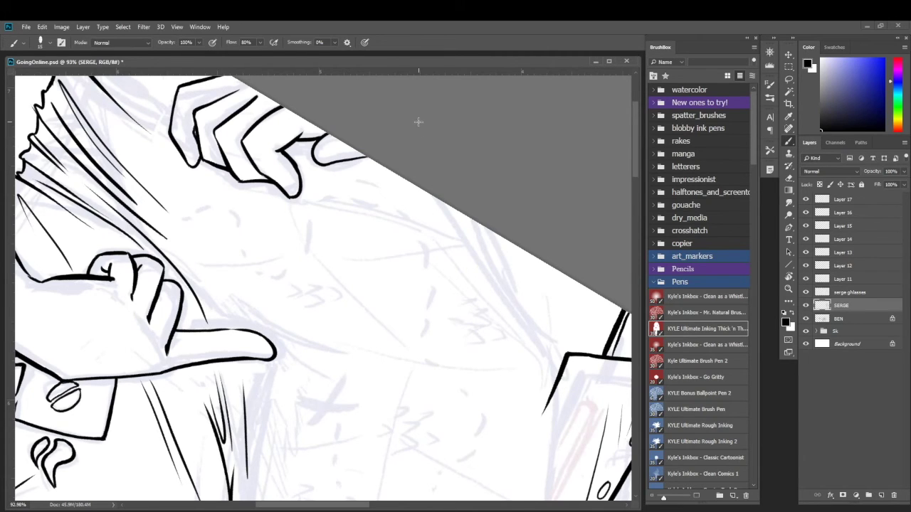
Re-rotate the view and ink more gripping fingers, undoing the rough lower finger line
key(r)
drag(418, 121, 320, 284)
scroll(320, 285, up, 3)
key(b)
mouse_move(285, 256)
mouse_down()
mouse_move(235, 334)
mouse_move(192, 335)
mouse_up()
drag(228, 249, 153, 334)
mouse_move(174, 236)
mouse_down()
mouse_move(122, 330)
mouse_move(97, 279)
mouse_up()
drag(205, 235, 166, 246)
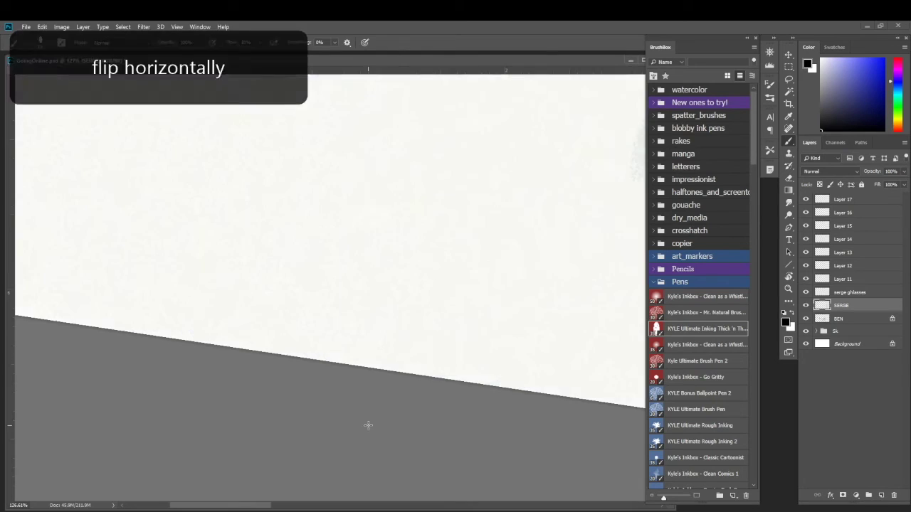
drag(165, 370, 246, 429)
mouse_move(173, 405)
mouse_down()
mouse_move(217, 491)
mouse_move(224, 435)
mouse_up()
key(ctrl+z)
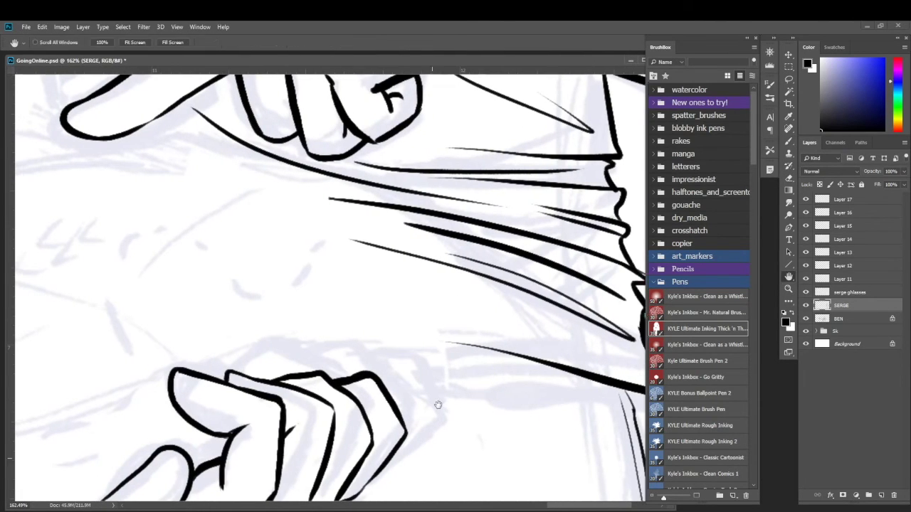
On the glasses layer, zoomed out, ink the bold outline around the map's left side
key(z)
click(849, 292)
key(ctrl+0)
key(b)
mouse_move(176, 258)
mouse_down()
mouse_move(405, 211)
mouse_move(470, 341)
mouse_up()
drag(435, 366, 489, 362)
drag(436, 335, 466, 355)
drag(176, 257, 274, 441)
Ink the map's right-side outline up to the upper right and adjust the middle fold lines
drag(259, 407, 398, 299)
drag(427, 494, 578, 300)
drag(544, 191, 503, 243)
drag(496, 256, 482, 342)
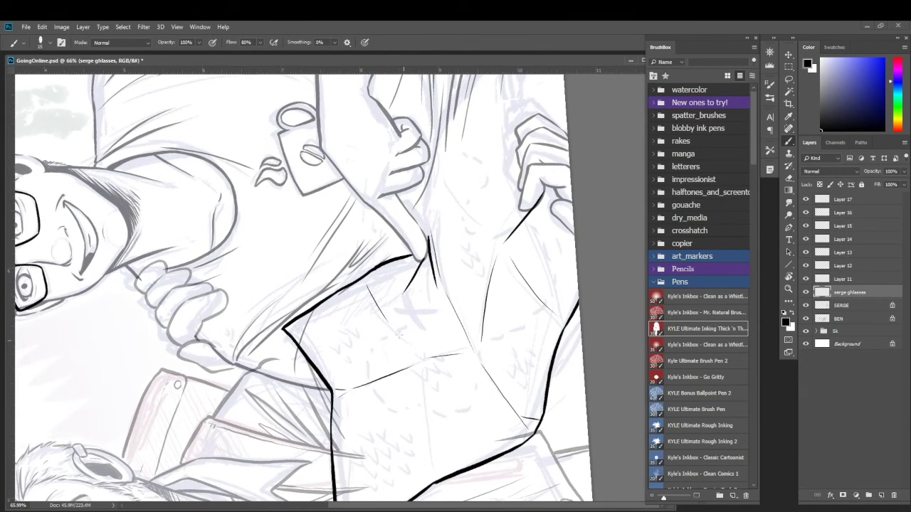
mouse_move(419, 219)
mouse_down()
mouse_move(438, 269)
mouse_move(519, 184)
mouse_move(632, 106)
mouse_move(576, 228)
mouse_up()
drag(482, 224, 498, 321)
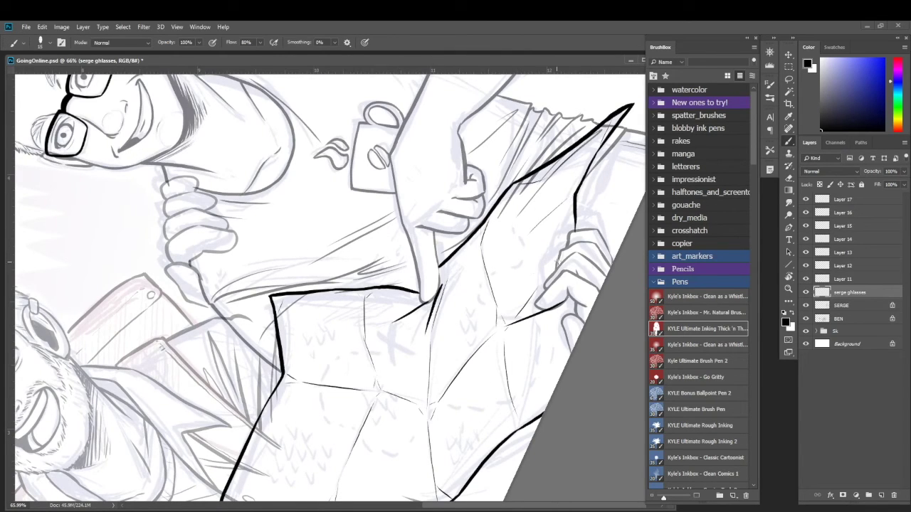
drag(555, 338, 398, 299)
Confirm the fold adjustment and ink a bold black X on the map
key(ctrl+t)
key(Return)
key(e)
key(b)
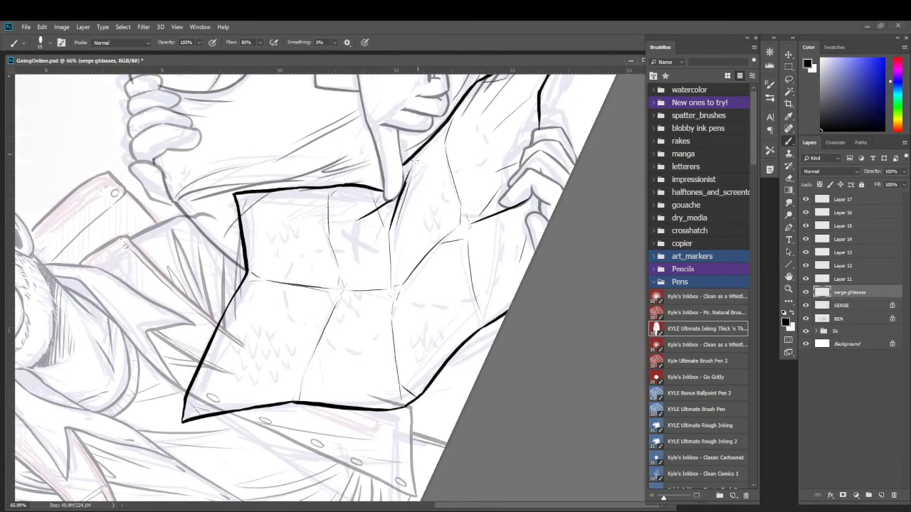
drag(391, 206, 340, 258)
mouse_move(338, 209)
mouse_down()
mouse_move(359, 265)
mouse_move(498, 213)
mouse_up()
Commit the layer name Glasses MAP, reset the rotation and select the glasses man's ink layer
key(r)
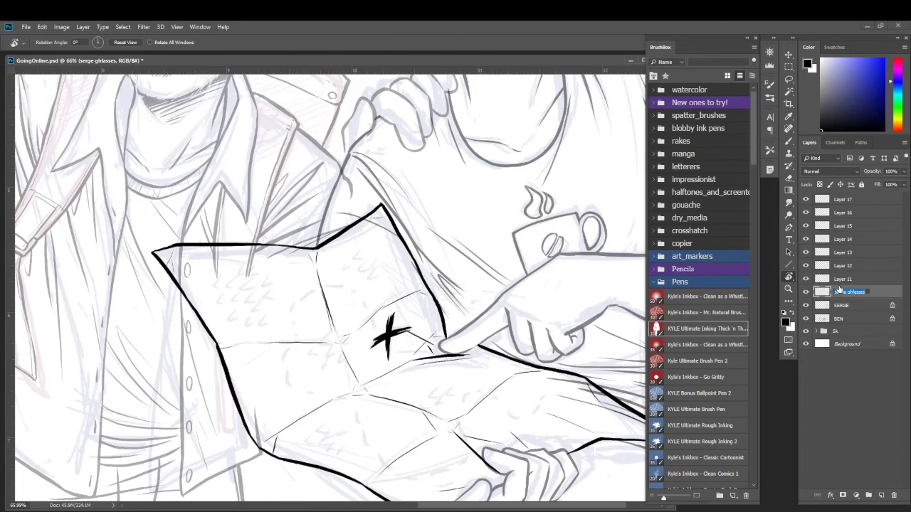
key(Return)
key(Escape)
key(b)
click(841, 305)
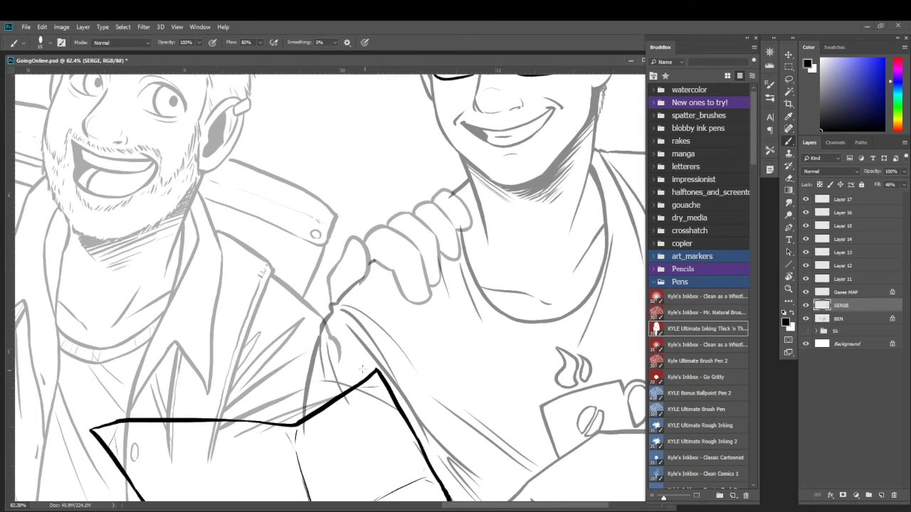
key(e)
Switch between the bearded and glasses men's ink layers and zoom out to the whole drawing
key(alt+bracketleft)
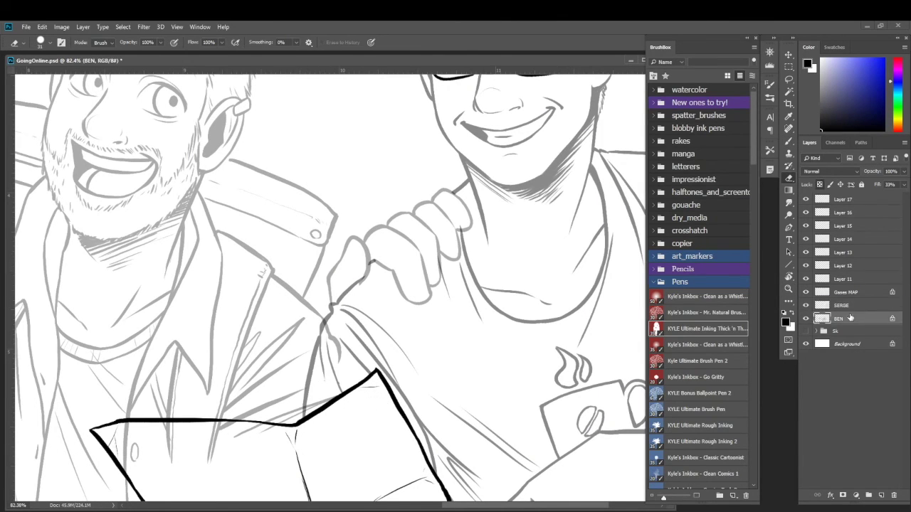
scroll(213, 356, down, 5)
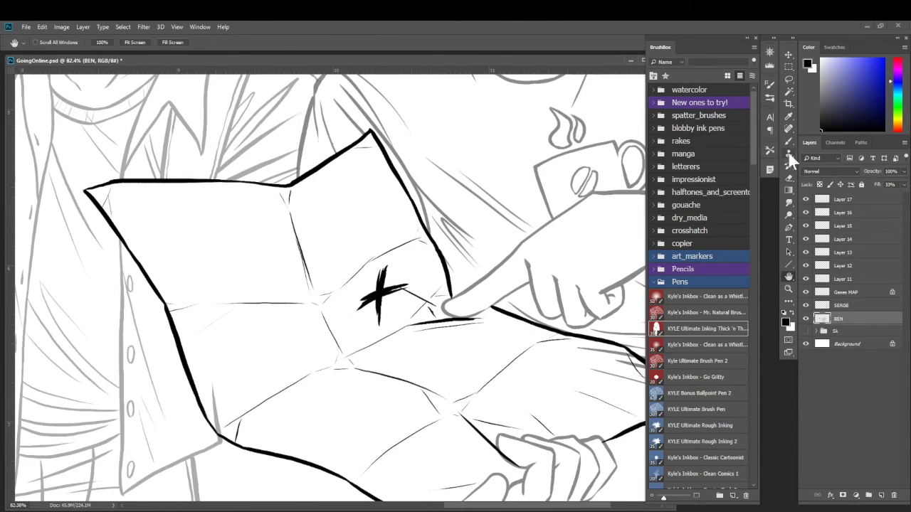
scroll(284, 342, right, 5)
key(alt+bracketright)
key(ctrl+0)
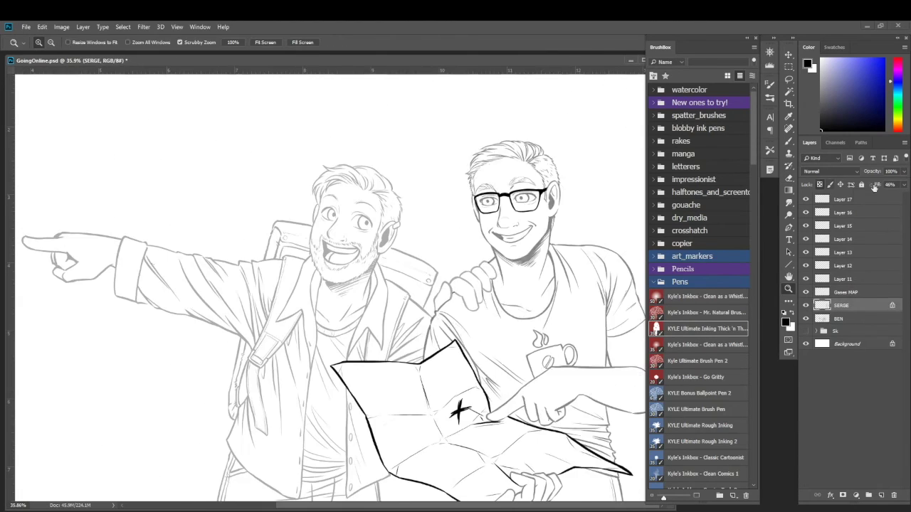
key(alt+bracketleft)
scroll(234, 363, up, 5)
key(b)
Scroll around the upright canvas to review the finished black line art of both men
scroll(234, 363, down, 1)
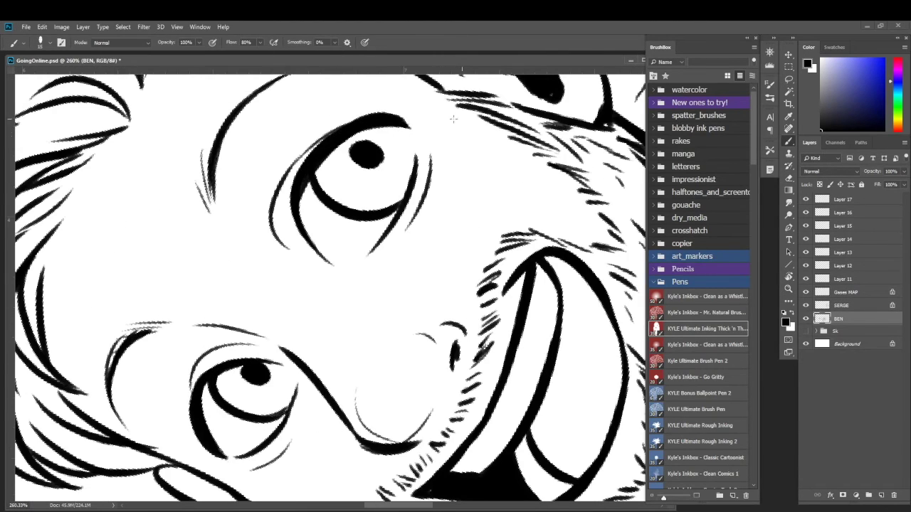
scroll(409, 324, down, 5)
scroll(409, 324, right, 3)
key(r)
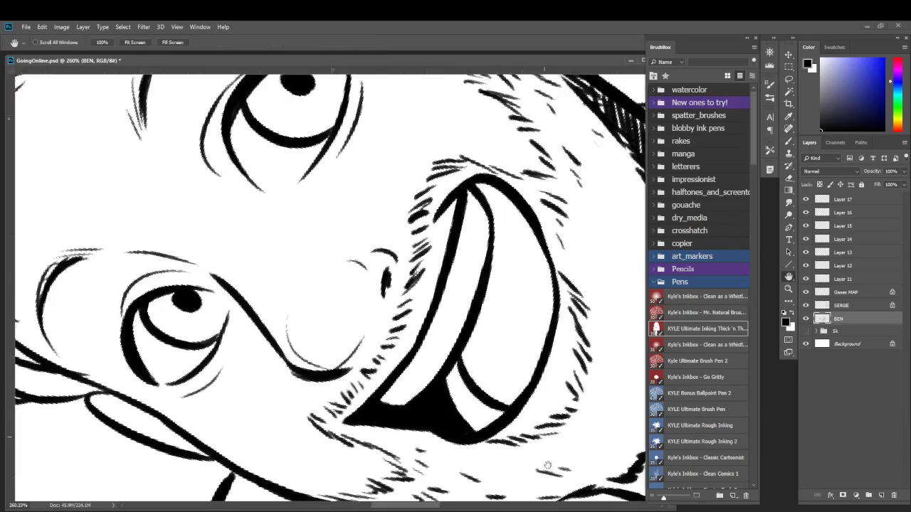
key(z)
scroll(427, 355, up, 5)
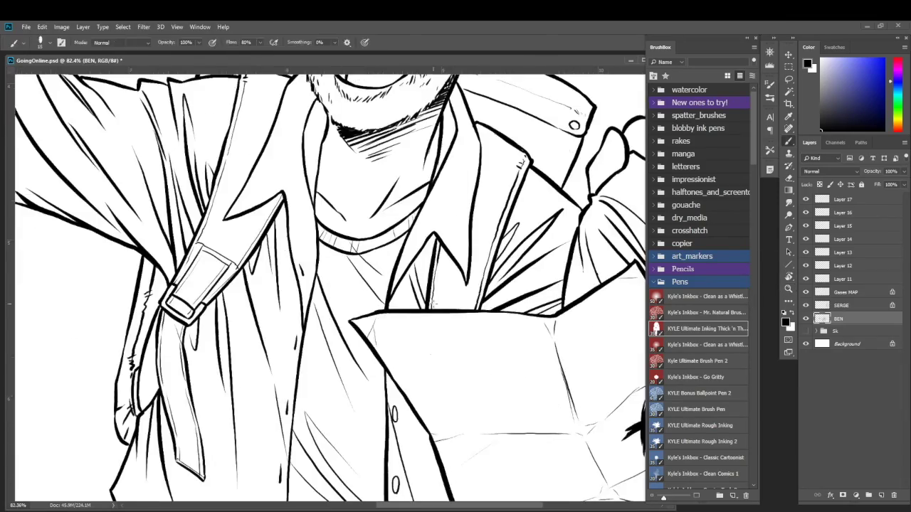
scroll(597, 354, down, 6)
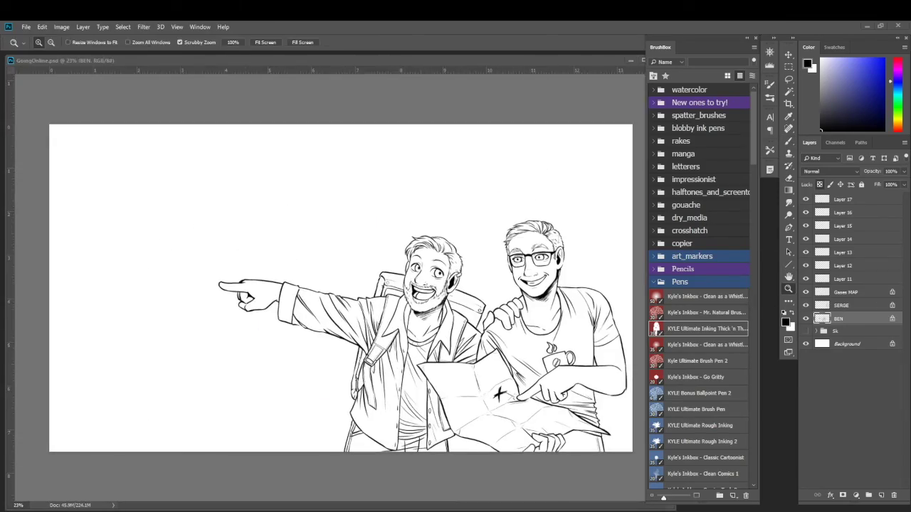